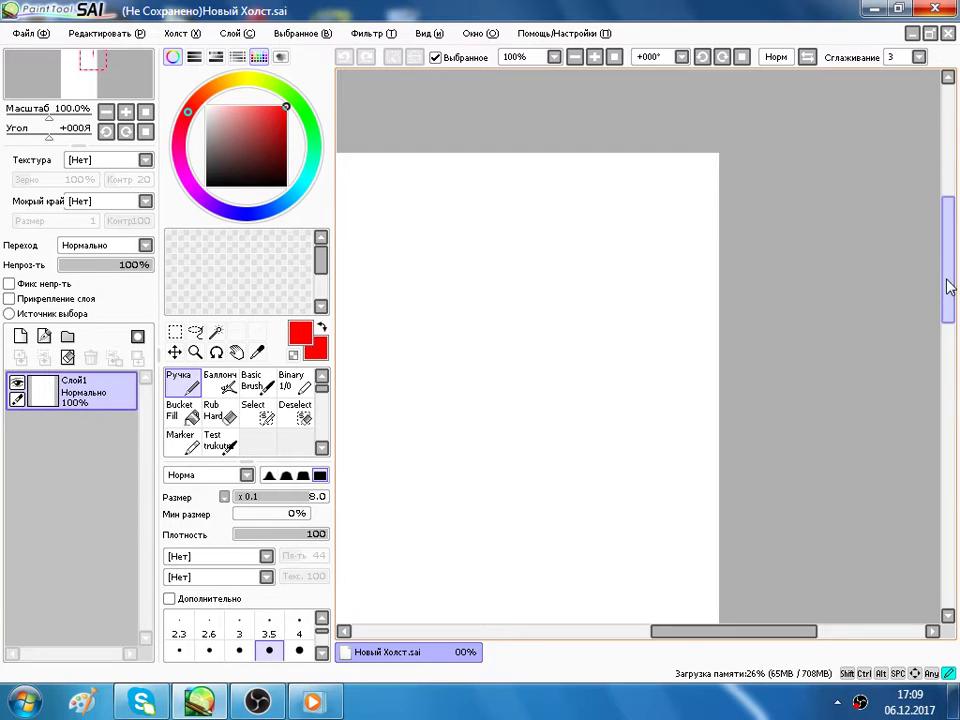
Draw a round red head outline near the top of the canvas with the size 8.0 pen.
{"action": "left_click_drag", "start_coordinate": [792, 631], "coordinate": [712, 635]}
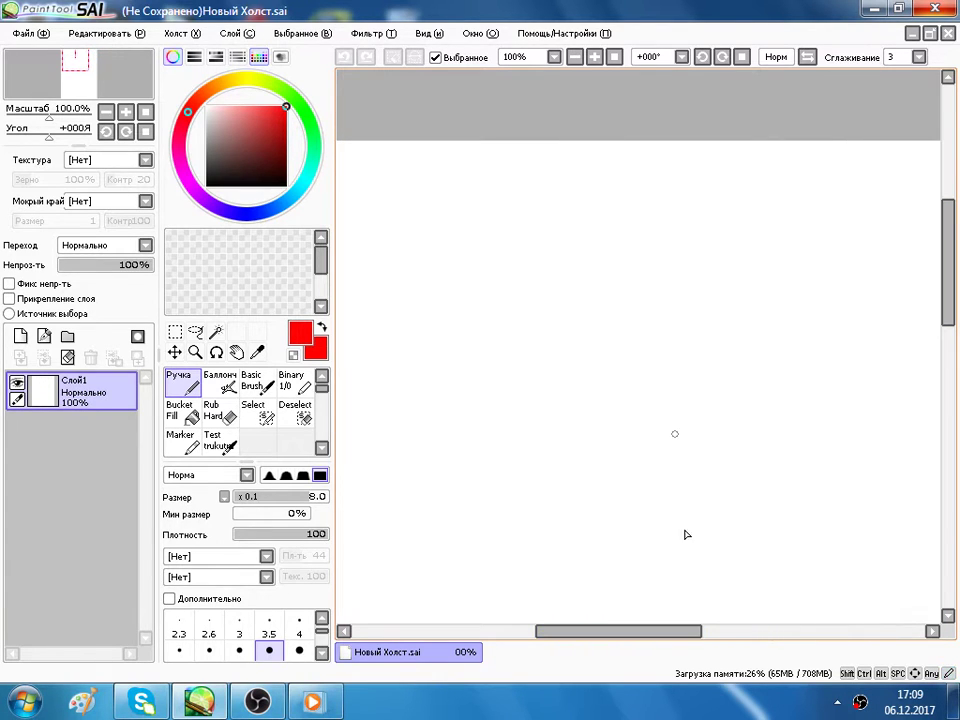
{"action": "scroll", "coordinate": [776, 358], "scroll_direction": "down", "scroll_amount": 1}
{"action": "scroll", "coordinate": [696, 276], "scroll_direction": "up", "scroll_amount": 3}
{"action": "mouse_move", "coordinate": [703, 108]}
{"action": "left_mouse_down"}
{"action": "mouse_move", "coordinate": [626, 113]}
{"action": "mouse_move", "coordinate": [522, 190]}
{"action": "mouse_move", "coordinate": [517, 369]}
{"action": "mouse_move", "coordinate": [633, 501]}
{"action": "mouse_move", "coordinate": [777, 506]}
{"action": "mouse_move", "coordinate": [870, 458]}
{"action": "mouse_move", "coordinate": [930, 390]}
{"action": "mouse_move", "coordinate": [945, 290]}
{"action": "mouse_move", "coordinate": [902, 184]}
{"action": "mouse_move", "coordinate": [836, 146]}
{"action": "mouse_move", "coordinate": [700, 110]}
{"action": "left_mouse_up"}
{"action": "scroll", "coordinate": [755, 231], "scroll_direction": "down", "scroll_amount": 2}
{"action": "scroll", "coordinate": [722, 242], "scroll_direction": "down", "scroll_amount": 2}
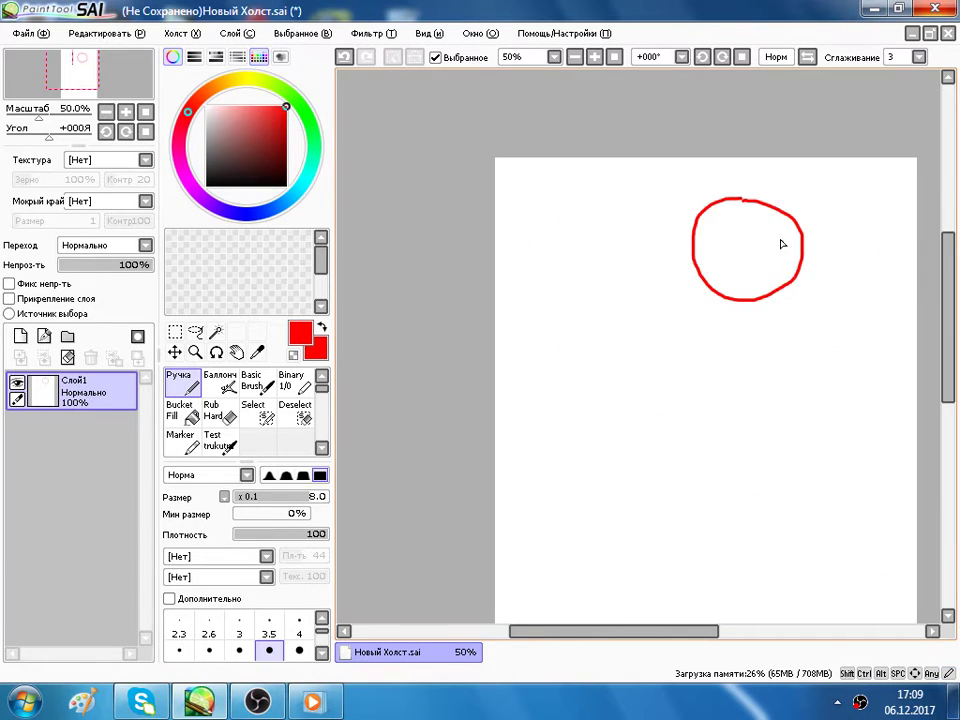
Draw two short vertical neck lines under the head and a shoulder line sloping down to the left.
{"action": "scroll", "coordinate": [827, 304], "scroll_direction": "down", "scroll_amount": 1}
{"action": "scroll", "coordinate": [812, 322], "scroll_direction": "up", "scroll_amount": 3}
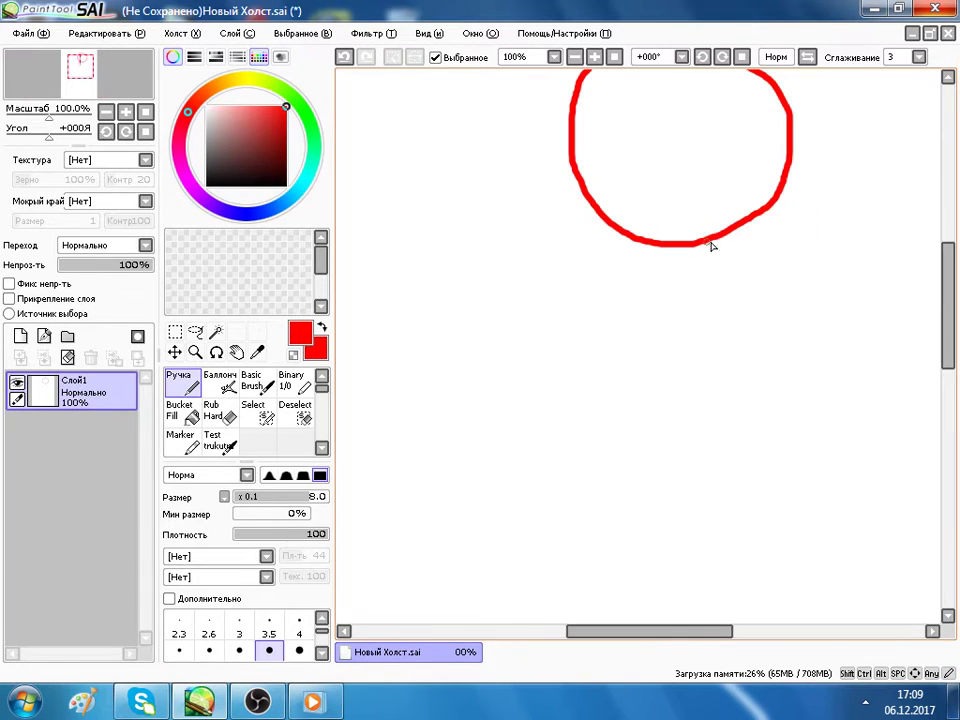
{"action": "left_click_drag", "start_coordinate": [689, 241], "coordinate": [701, 288]}
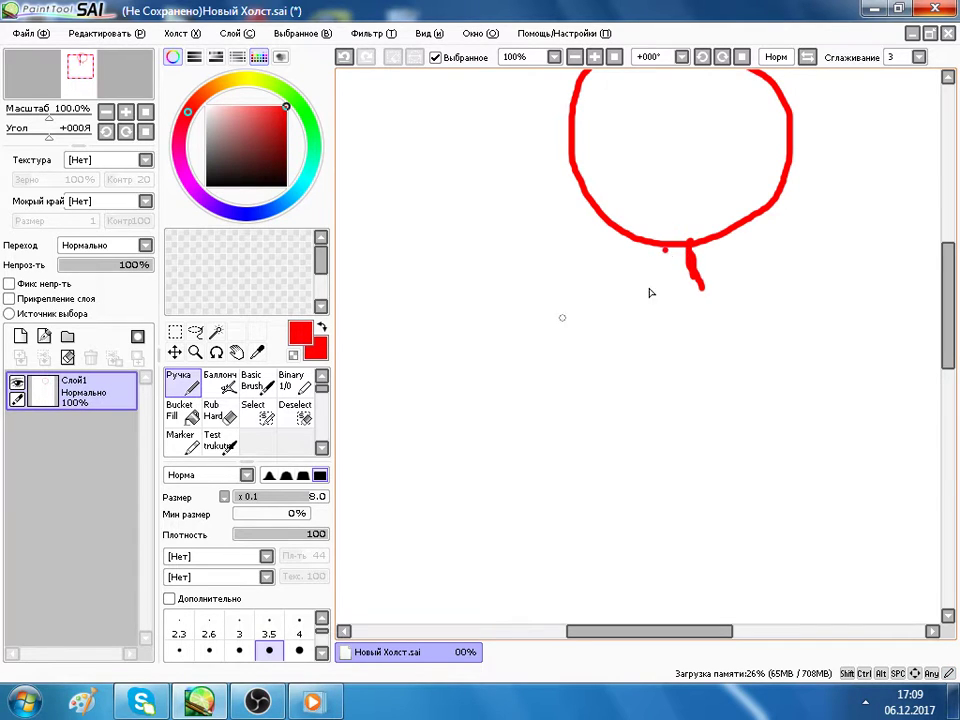
{"action": "key", "text": "ctrl+z"}
{"action": "key", "text": "ctrl+z"}
{"action": "mouse_move", "coordinate": [672, 245]}
{"action": "left_mouse_down"}
{"action": "mouse_move", "coordinate": [673, 295]}
{"action": "mouse_move", "coordinate": [654, 260]}
{"action": "mouse_move", "coordinate": [647, 298]}
{"action": "mouse_move", "coordinate": [591, 334]}
{"action": "left_mouse_up"}
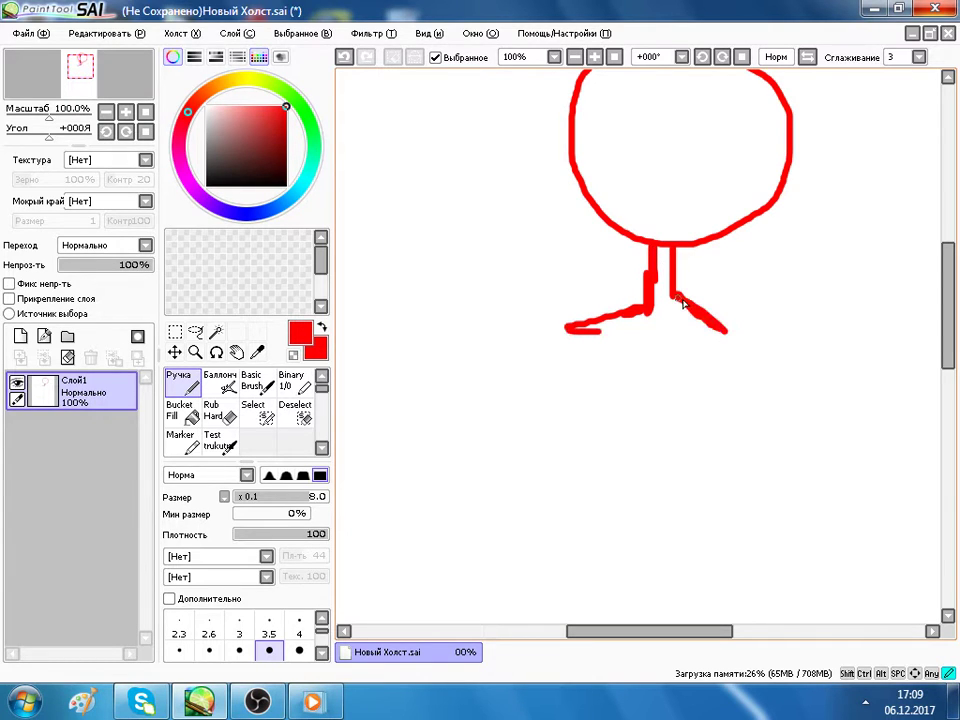
{"action": "left_click", "coordinate": [343, 57]}
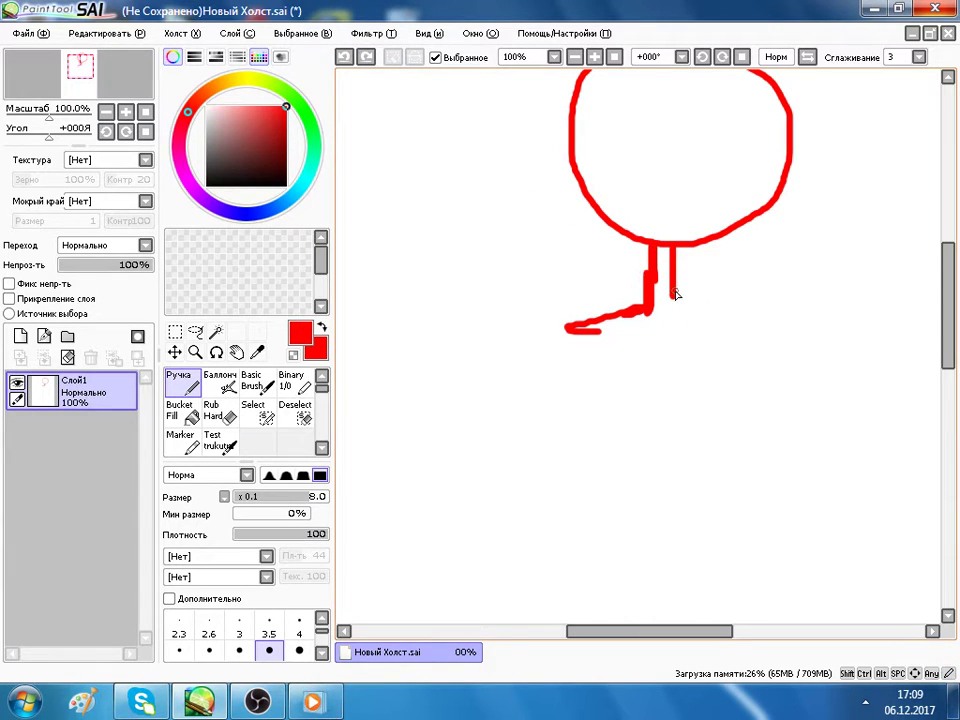
Draw the right shoulder and sketch both sides of the leaning torso down to the hips.
{"action": "mouse_move", "coordinate": [668, 306]}
{"action": "left_mouse_down"}
{"action": "mouse_move", "coordinate": [735, 358]}
{"action": "mouse_move", "coordinate": [741, 389]}
{"action": "mouse_move", "coordinate": [729, 399]}
{"action": "mouse_move", "coordinate": [740, 376]}
{"action": "mouse_move", "coordinate": [705, 454]}
{"action": "left_mouse_up"}
{"action": "mouse_move", "coordinate": [567, 330]}
{"action": "left_mouse_down"}
{"action": "mouse_move", "coordinate": [572, 410]}
{"action": "mouse_move", "coordinate": [578, 352]}
{"action": "mouse_move", "coordinate": [573, 425]}
{"action": "mouse_move", "coordinate": [590, 423]}
{"action": "mouse_move", "coordinate": [561, 480]}
{"action": "mouse_move", "coordinate": [541, 481]}
{"action": "mouse_move", "coordinate": [548, 501]}
{"action": "mouse_move", "coordinate": [476, 530]}
{"action": "mouse_move", "coordinate": [409, 592]}
{"action": "mouse_move", "coordinate": [477, 543]}
{"action": "mouse_move", "coordinate": [410, 614]}
{"action": "left_mouse_up"}
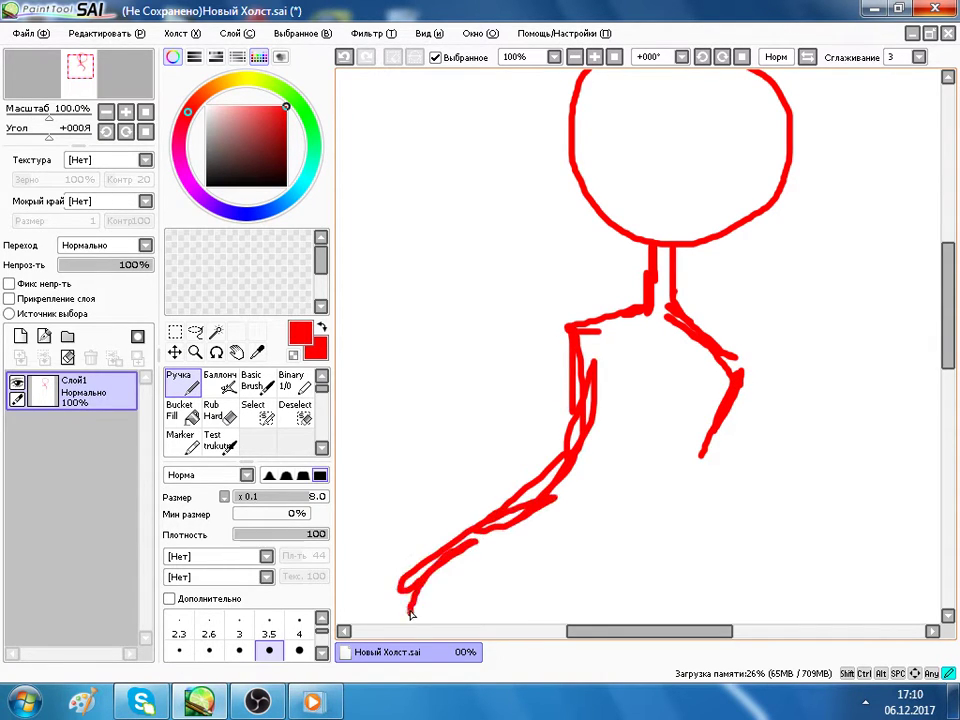
{"action": "left_click_drag", "start_coordinate": [946, 343], "coordinate": [946, 398]}
{"action": "mouse_move", "coordinate": [700, 190]}
{"action": "left_mouse_down"}
{"action": "mouse_move", "coordinate": [681, 300]}
{"action": "mouse_move", "coordinate": [640, 400]}
{"action": "mouse_move", "coordinate": [703, 214]}
{"action": "mouse_move", "coordinate": [628, 452]}
{"action": "left_mouse_up"}
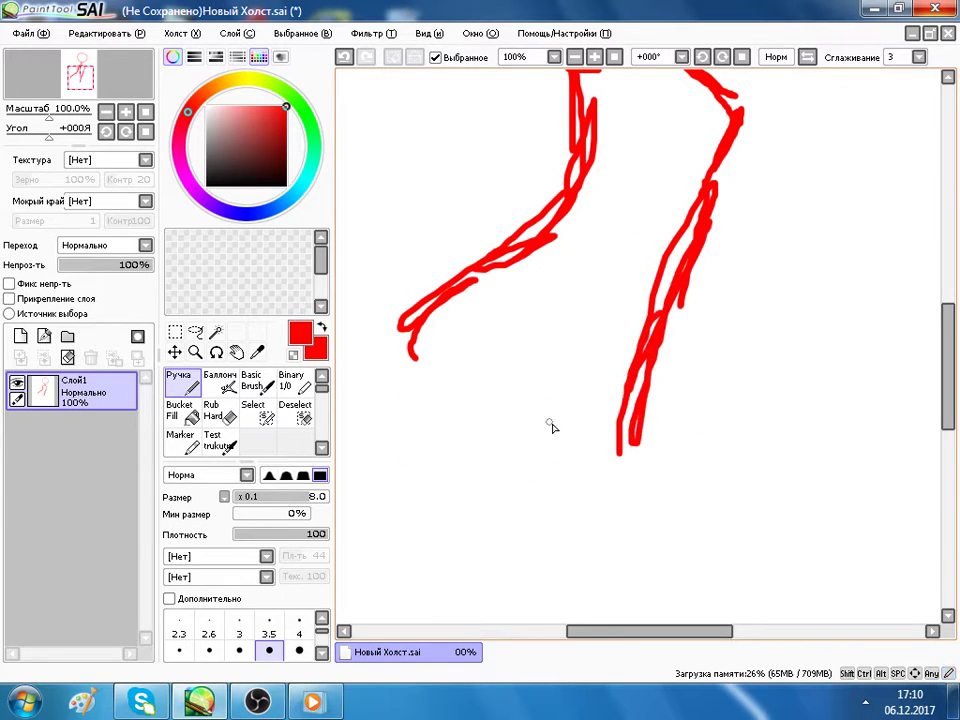
Mark the crotch with a short horizontal line and extend the left hip into the outer thigh.
{"action": "left_click_drag", "start_coordinate": [584, 409], "coordinate": [529, 409]}
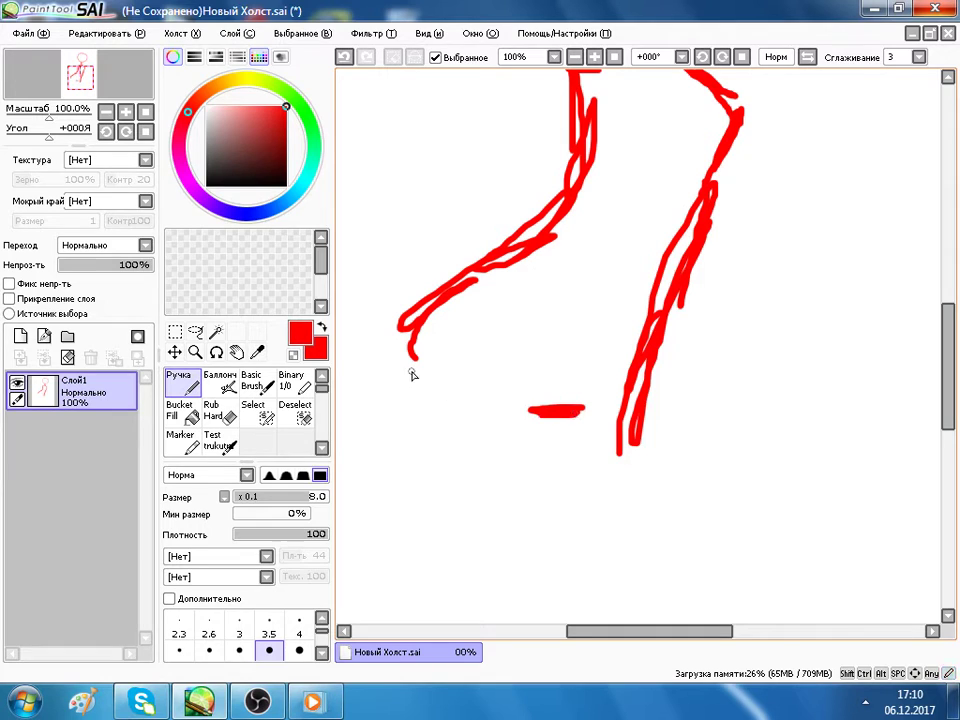
{"action": "left_click_drag", "start_coordinate": [410, 325], "coordinate": [373, 438]}
{"action": "left_click_drag", "start_coordinate": [521, 416], "coordinate": [496, 422]}
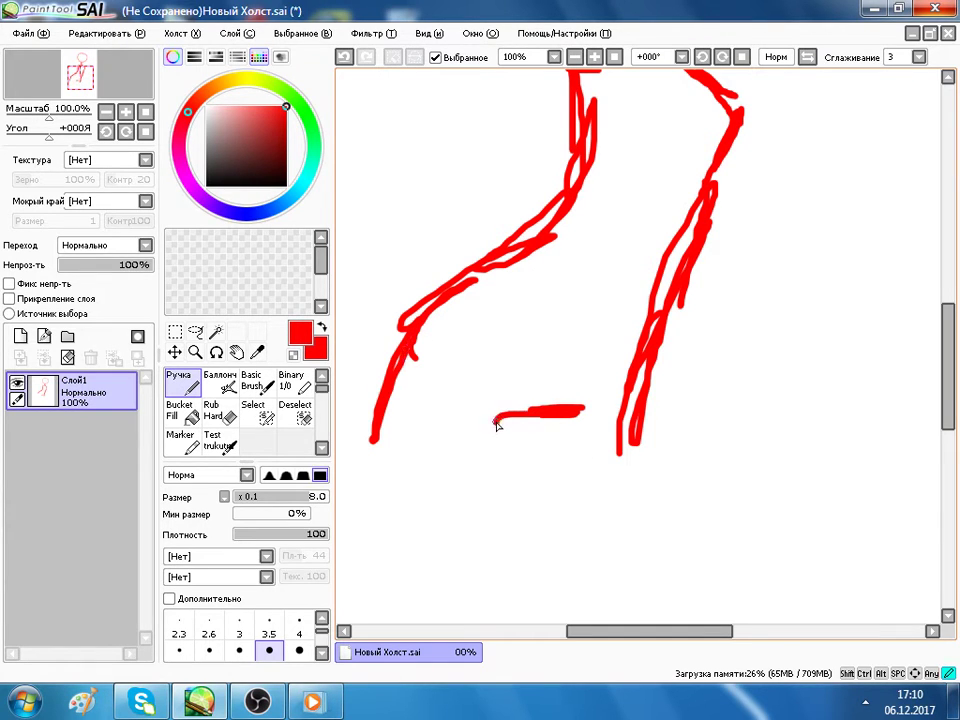
Sketch both contours of the bent leg, with its lower part reaching the left canvas edge.
{"action": "left_click_drag", "start_coordinate": [948, 415], "coordinate": [950, 480]}
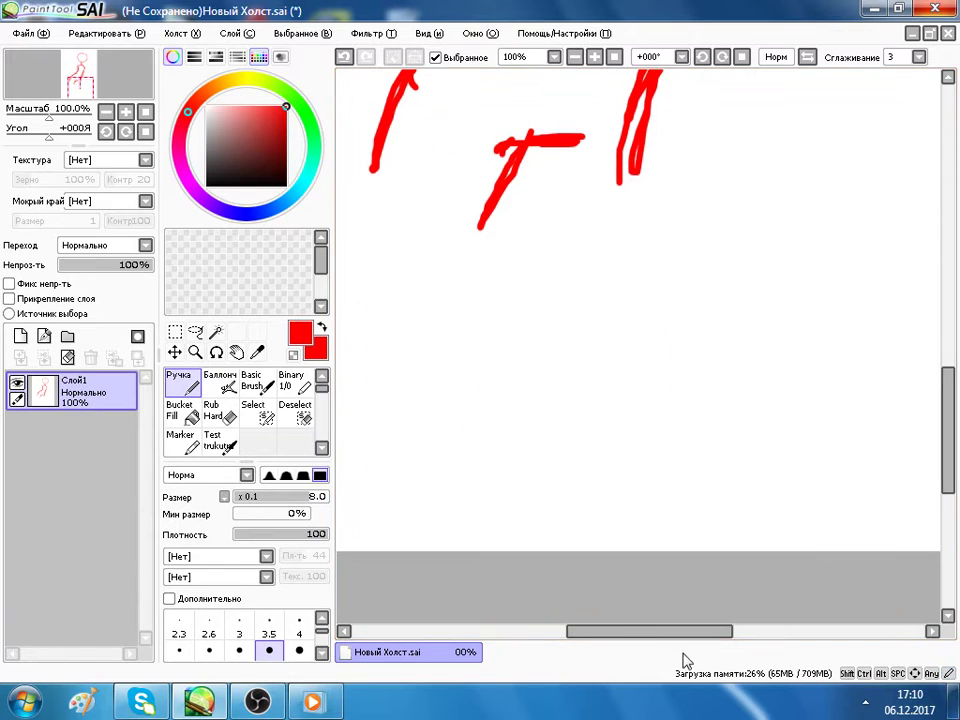
{"action": "left_click_drag", "start_coordinate": [692, 636], "coordinate": [638, 640]}
{"action": "mouse_move", "coordinate": [598, 85]}
{"action": "left_mouse_down"}
{"action": "mouse_move", "coordinate": [562, 225]}
{"action": "mouse_move", "coordinate": [549, 346]}
{"action": "mouse_move", "coordinate": [403, 356]}
{"action": "mouse_move", "coordinate": [380, 405]}
{"action": "mouse_move", "coordinate": [471, 383]}
{"action": "left_mouse_up"}
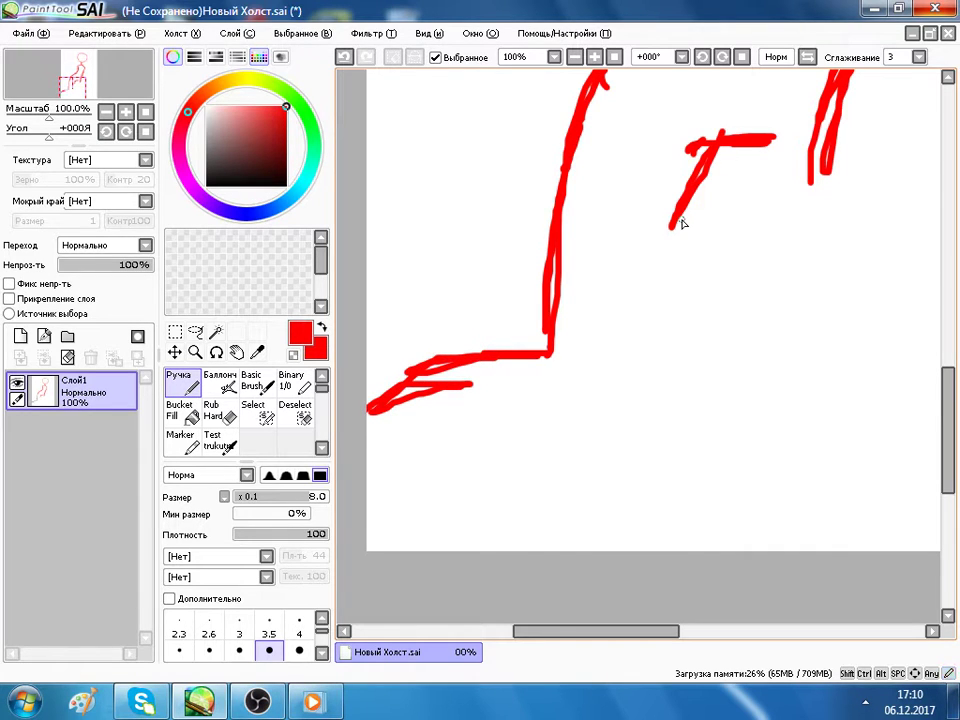
{"action": "mouse_move", "coordinate": [713, 145]}
{"action": "left_mouse_down"}
{"action": "mouse_move", "coordinate": [619, 341]}
{"action": "mouse_move", "coordinate": [609, 426]}
{"action": "mouse_move", "coordinate": [590, 433]}
{"action": "left_mouse_up"}
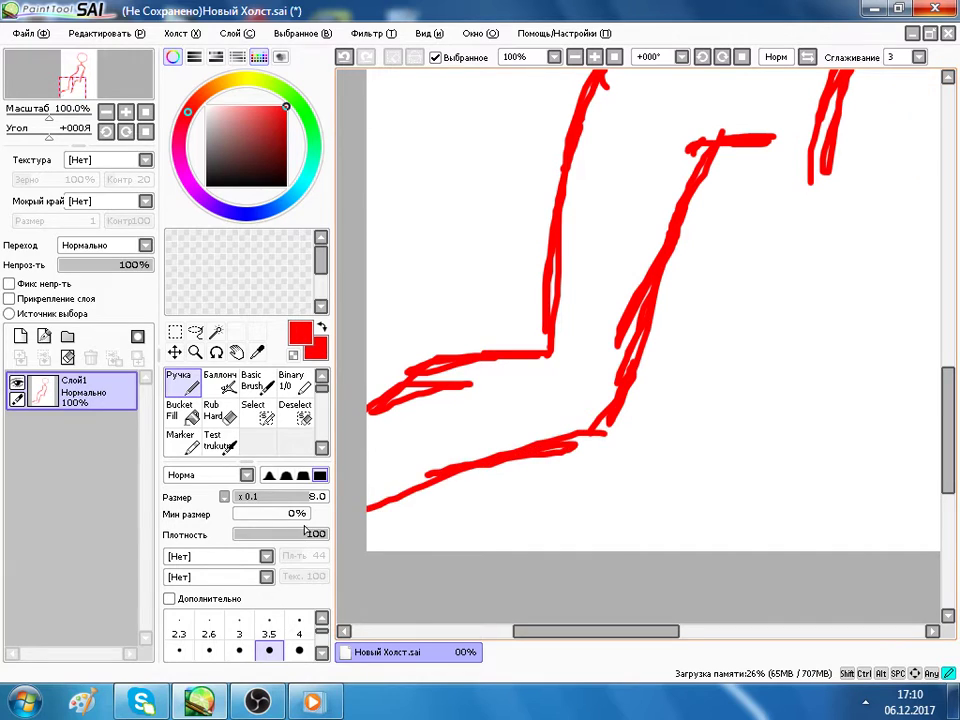
Sketch the outer and inner contours of the straight standing leg down to the bottom canvas edge.
{"action": "scroll", "coordinate": [798, 332], "scroll_direction": "down", "scroll_amount": 4}
{"action": "scroll", "coordinate": [799, 335], "scroll_direction": "up", "scroll_amount": 3}
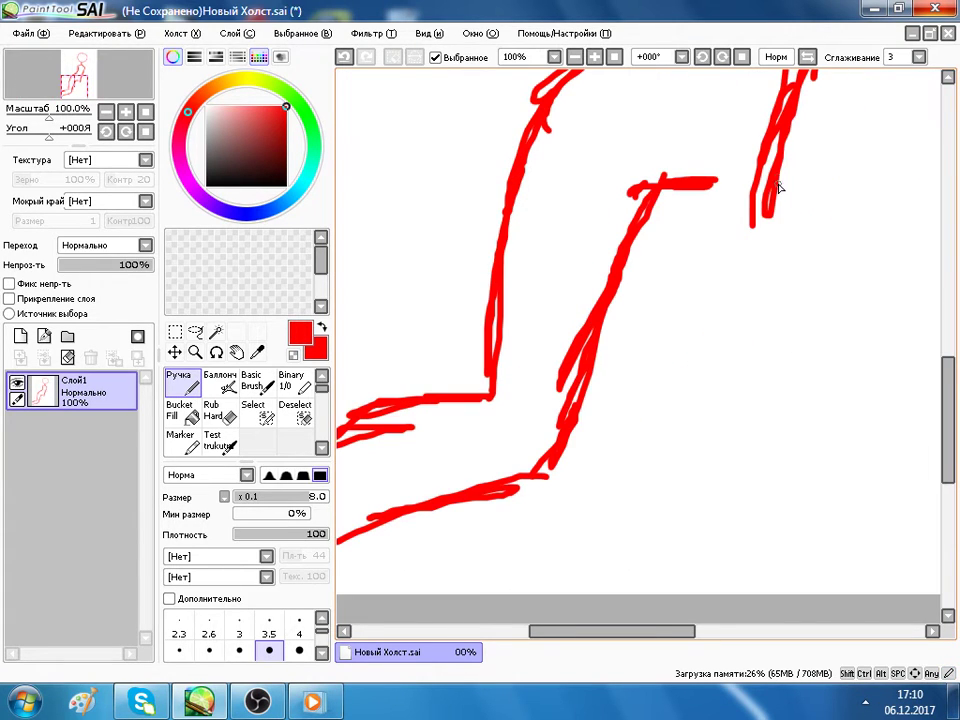
{"action": "mouse_move", "coordinate": [779, 187]}
{"action": "left_mouse_down"}
{"action": "mouse_move", "coordinate": [773, 440]}
{"action": "mouse_move", "coordinate": [800, 647]}
{"action": "left_mouse_up"}
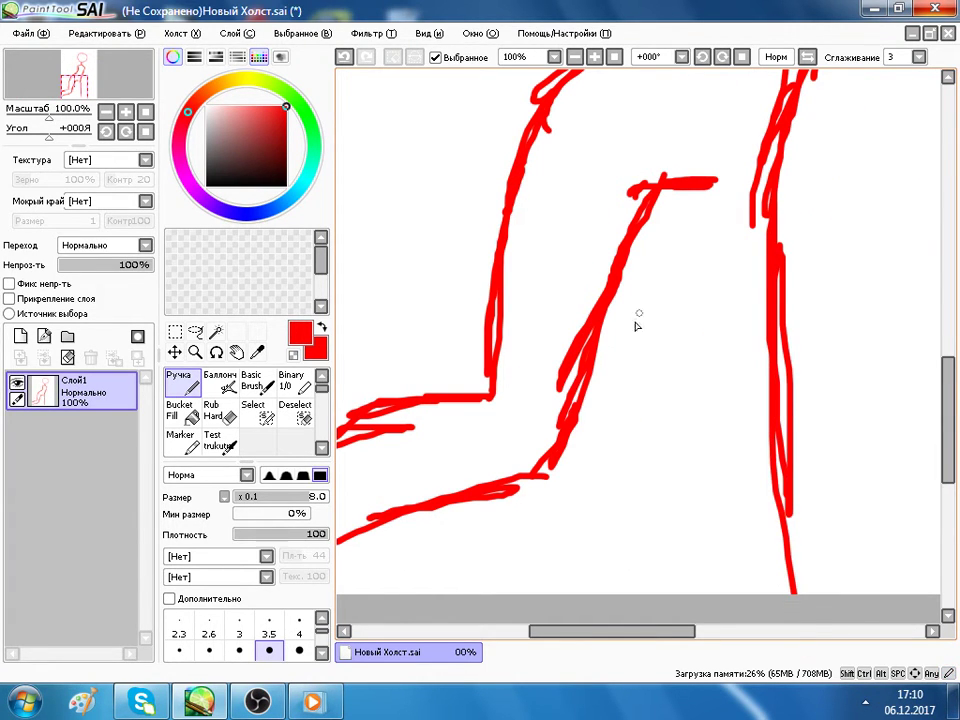
{"action": "mouse_move", "coordinate": [650, 190]}
{"action": "left_mouse_down"}
{"action": "mouse_move", "coordinate": [636, 367]}
{"action": "mouse_move", "coordinate": [651, 208]}
{"action": "mouse_move", "coordinate": [672, 370]}
{"action": "mouse_move", "coordinate": [649, 238]}
{"action": "mouse_move", "coordinate": [660, 477]}
{"action": "mouse_move", "coordinate": [638, 394]}
{"action": "mouse_move", "coordinate": [671, 507]}
{"action": "mouse_move", "coordinate": [667, 570]}
{"action": "mouse_move", "coordinate": [661, 521]}
{"action": "mouse_move", "coordinate": [634, 655]}
{"action": "left_mouse_up"}
Erase both legs below the hips with the hard eraser, increasing its size to 25 and 35.
{"action": "scroll", "coordinate": [694, 452], "scroll_direction": "down", "scroll_amount": 3}
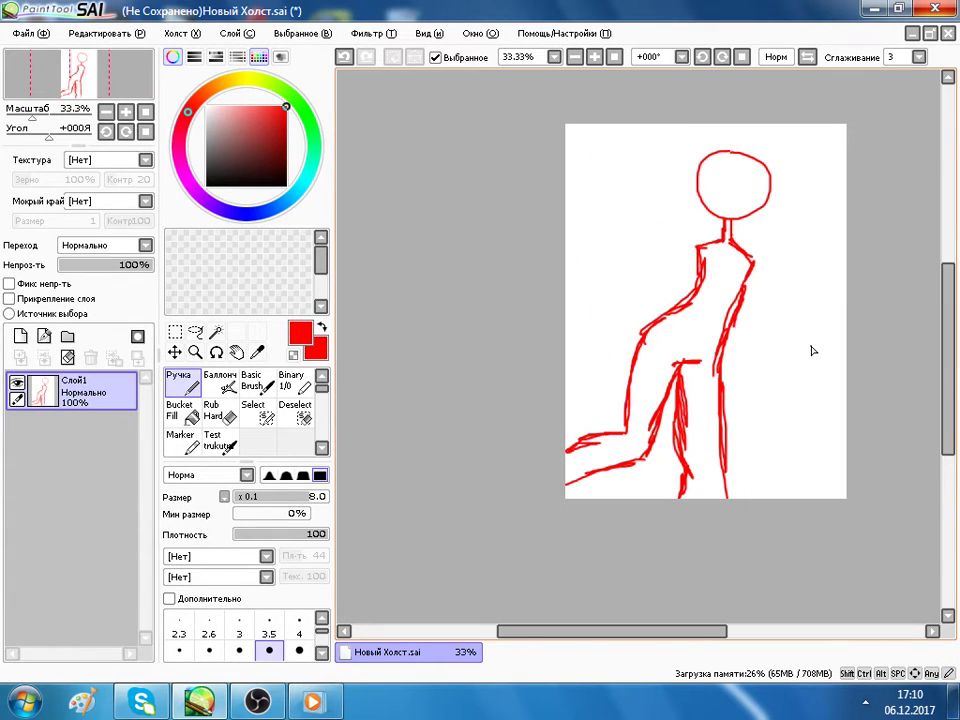
{"action": "scroll", "coordinate": [813, 350], "scroll_direction": "up", "scroll_amount": 1}
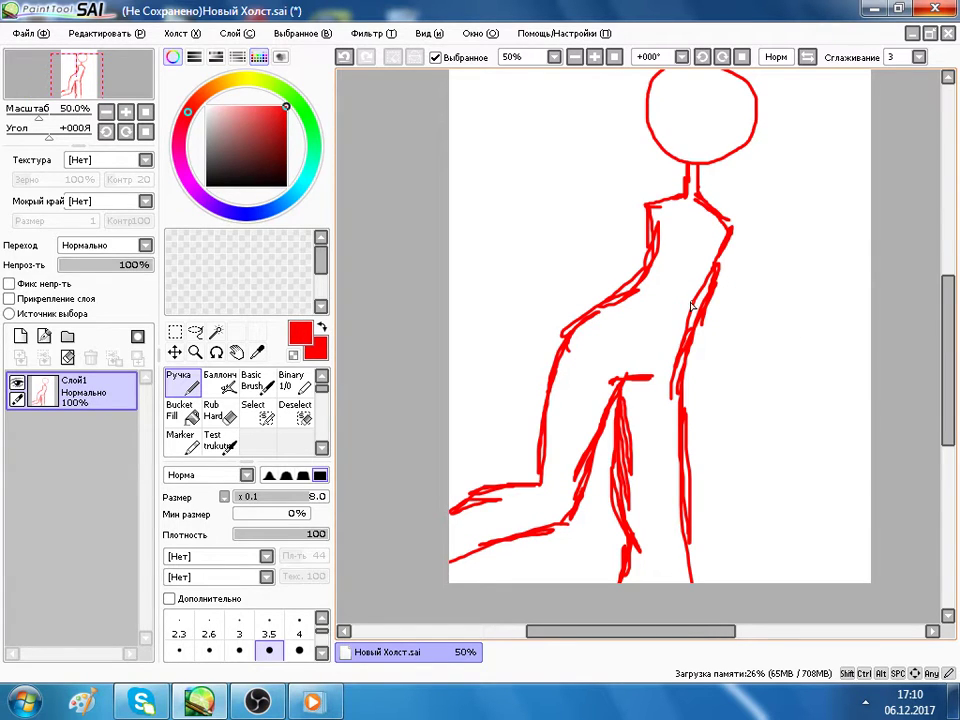
{"action": "left_click", "coordinate": [215, 412]}
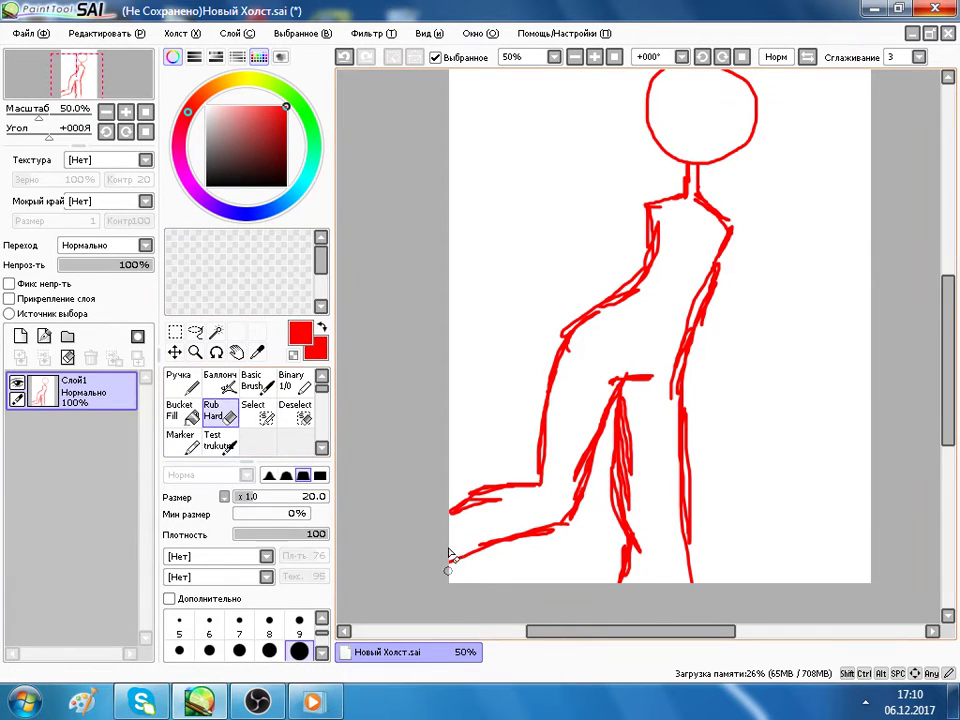
{"action": "left_click_drag", "start_coordinate": [545, 362], "coordinate": [549, 377]}
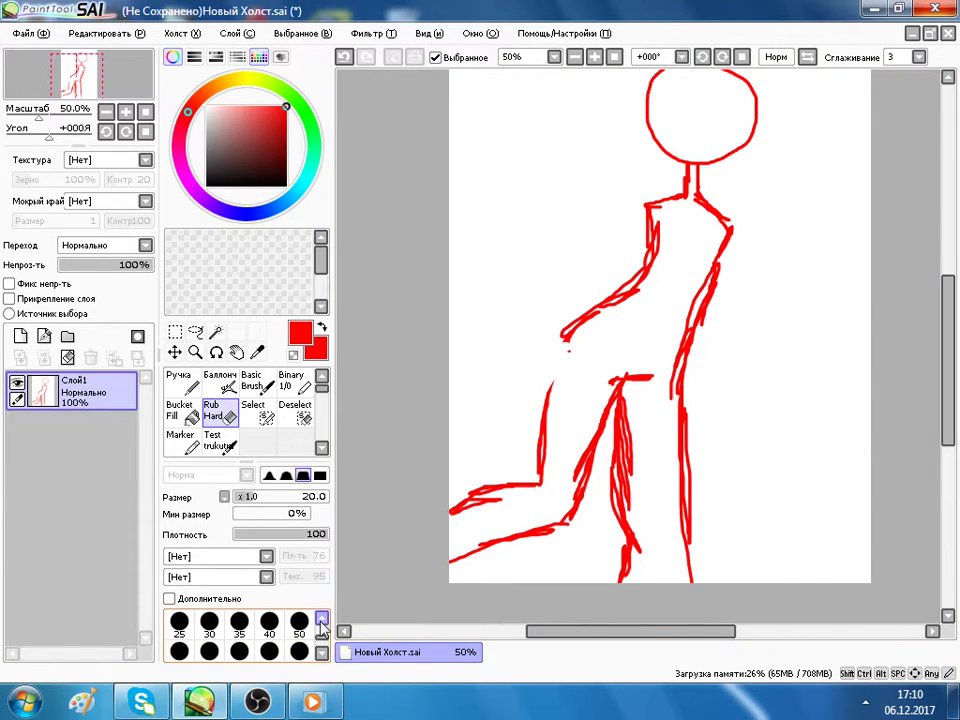
{"action": "left_click", "coordinate": [321, 652]}
{"action": "left_click", "coordinate": [181, 651]}
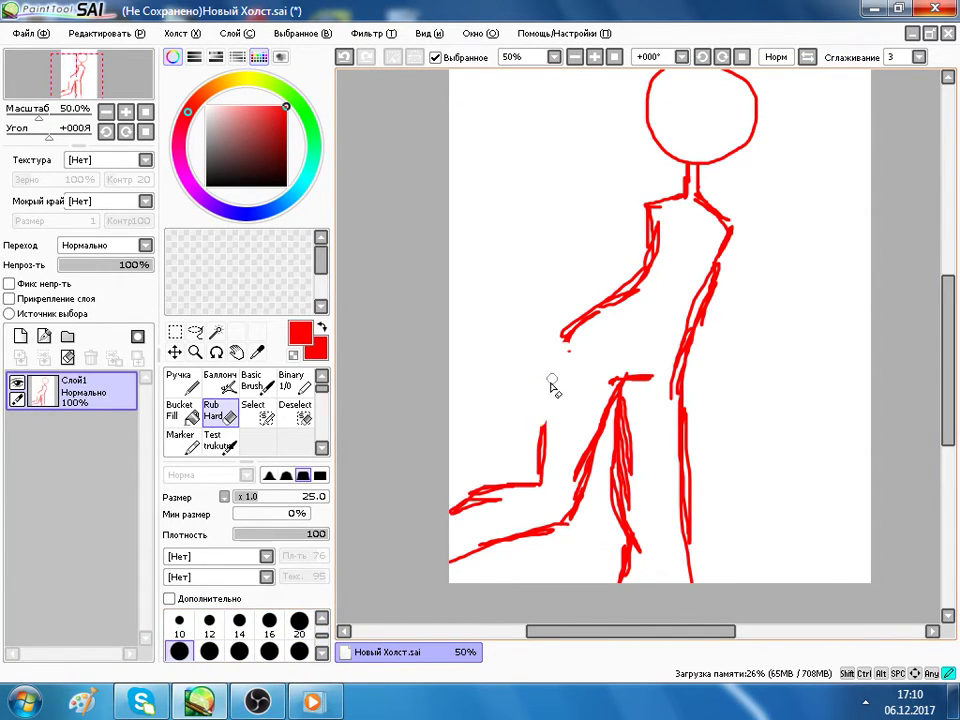
{"action": "mouse_move", "coordinate": [518, 486]}
{"action": "left_mouse_down"}
{"action": "mouse_move", "coordinate": [498, 461]}
{"action": "mouse_move", "coordinate": [527, 490]}
{"action": "mouse_move", "coordinate": [480, 502]}
{"action": "left_mouse_up"}
{"action": "left_click", "coordinate": [239, 651]}
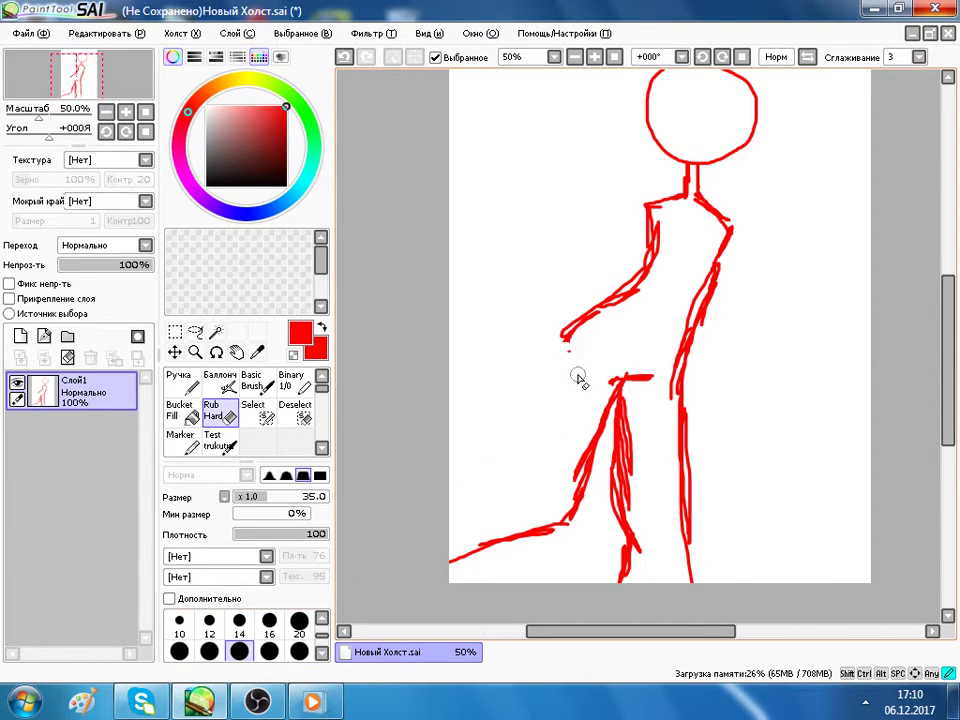
{"action": "mouse_move", "coordinate": [600, 395]}
{"action": "left_mouse_down"}
{"action": "mouse_move", "coordinate": [576, 407]}
{"action": "mouse_move", "coordinate": [626, 386]}
{"action": "mouse_move", "coordinate": [583, 484]}
{"action": "mouse_move", "coordinate": [587, 527]}
{"action": "mouse_move", "coordinate": [635, 428]}
{"action": "mouse_move", "coordinate": [623, 551]}
{"action": "mouse_move", "coordinate": [651, 583]}
{"action": "mouse_move", "coordinate": [668, 418]}
{"action": "mouse_move", "coordinate": [654, 439]}
{"action": "left_mouse_up"}
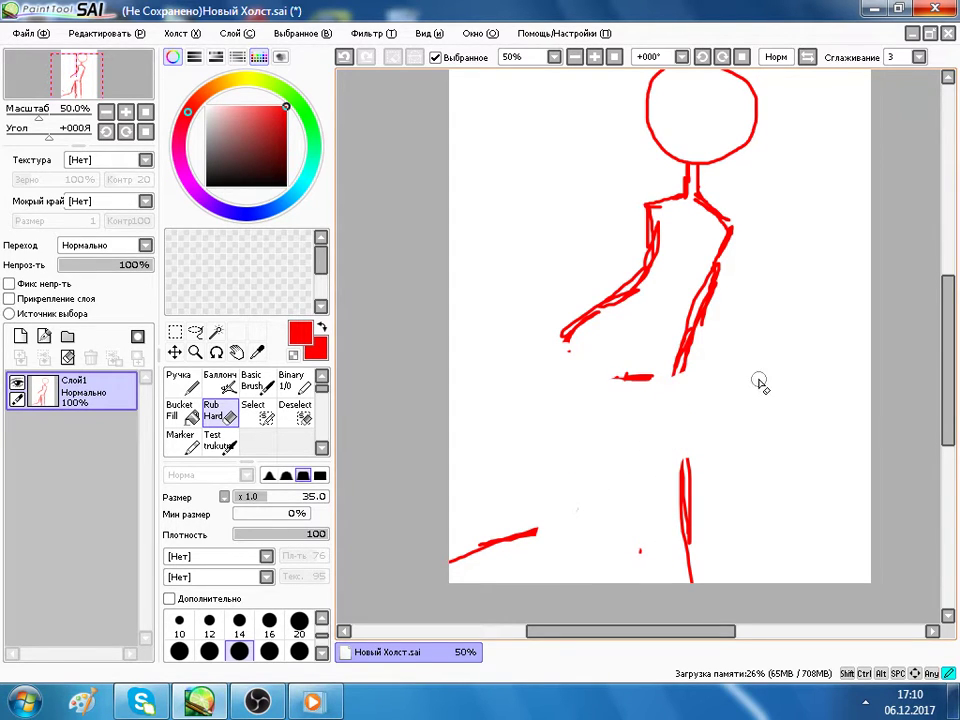
{"action": "mouse_move", "coordinate": [630, 612]}
{"action": "left_mouse_down"}
{"action": "mouse_move", "coordinate": [692, 445]}
{"action": "mouse_move", "coordinate": [688, 628]}
{"action": "mouse_move", "coordinate": [666, 600]}
{"action": "mouse_move", "coordinate": [447, 546]}
{"action": "mouse_move", "coordinate": [523, 521]}
{"action": "mouse_move", "coordinate": [592, 518]}
{"action": "left_mouse_up"}
Draw a curved vertical face guideline through the head from top to chin with the size 8.0 pen.
{"action": "left_click", "coordinate": [180, 380]}
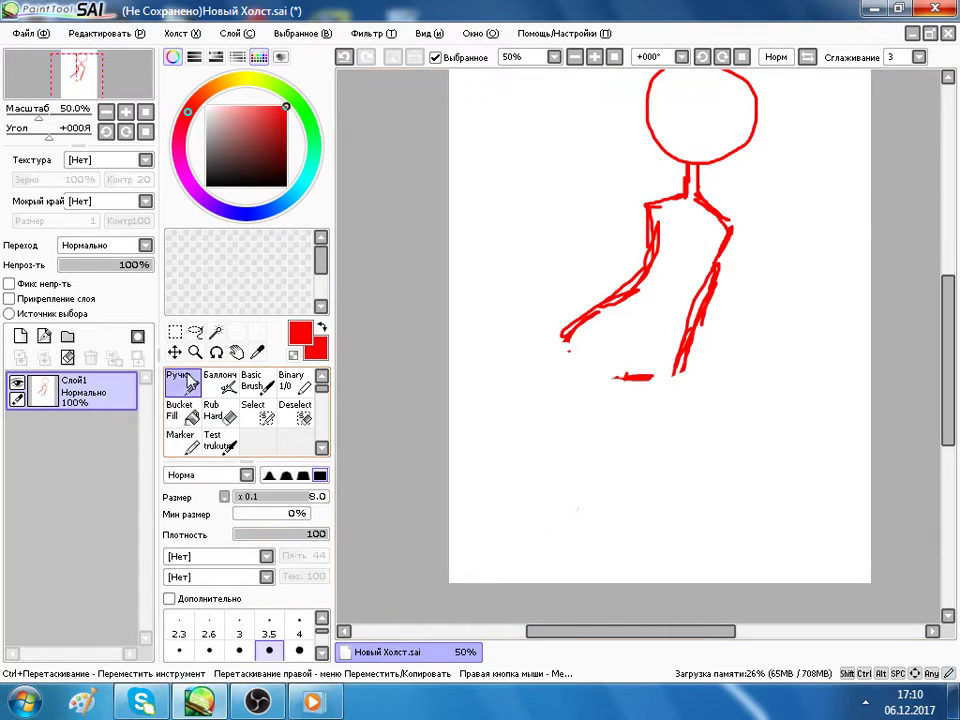
{"action": "scroll", "coordinate": [955, 402], "scroll_direction": "up", "scroll_amount": 1}
{"action": "scroll", "coordinate": [955, 402], "scroll_direction": "up", "scroll_amount": 5}
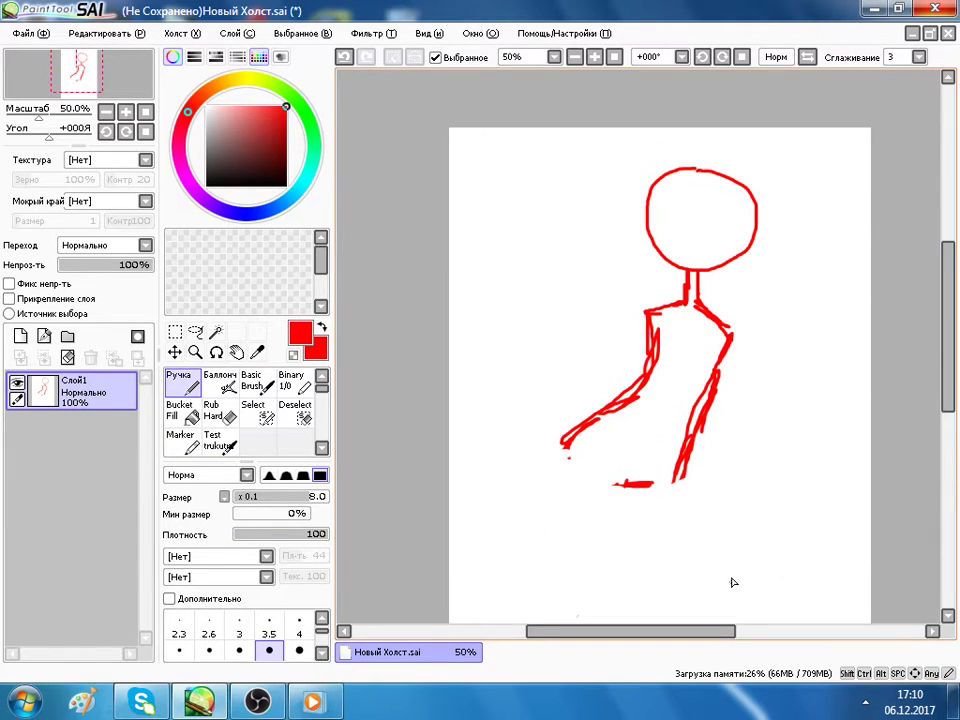
{"action": "scroll", "coordinate": [724, 299], "scroll_direction": "down", "scroll_amount": 4}
{"action": "scroll", "coordinate": [654, 306], "scroll_direction": "up", "scroll_amount": 11}
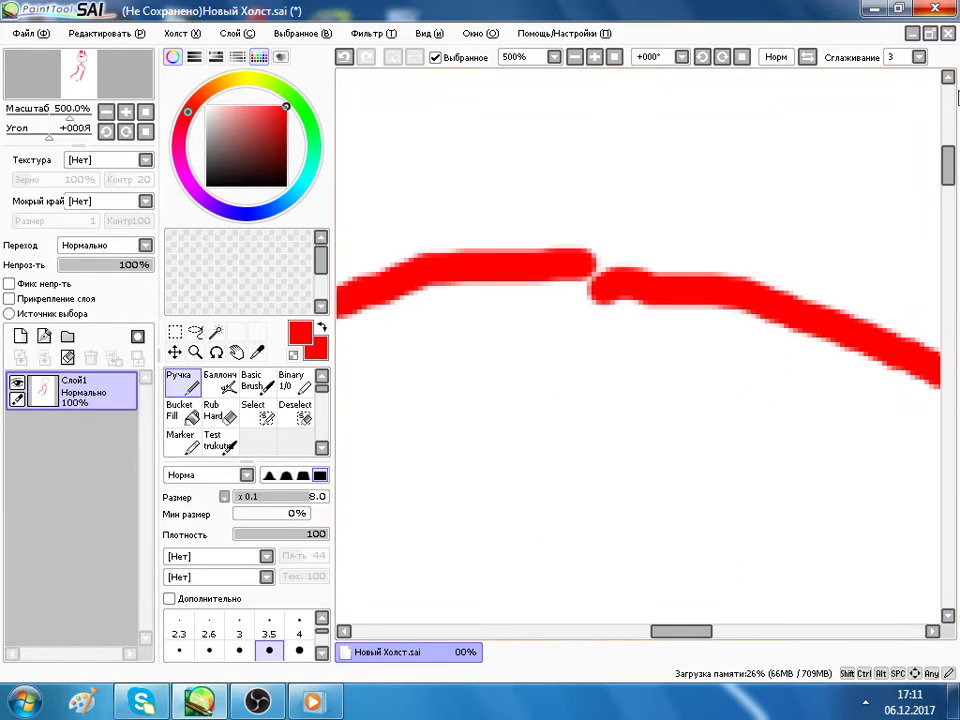
{"action": "scroll", "coordinate": [681, 381], "scroll_direction": "down", "scroll_amount": 5}
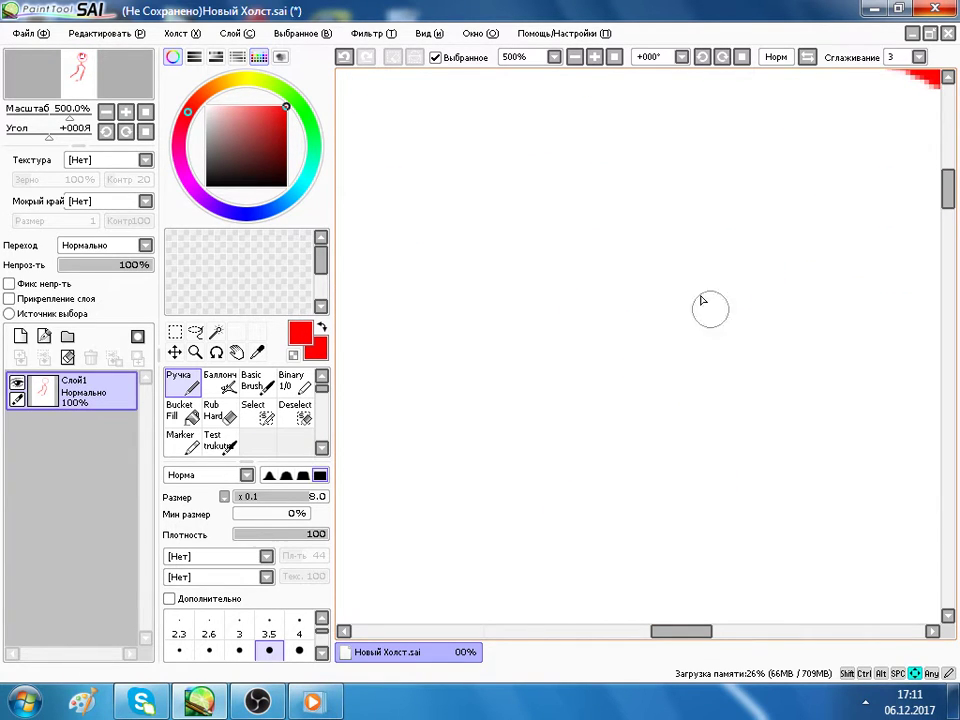
{"action": "scroll", "coordinate": [828, 516], "scroll_direction": "down", "scroll_amount": 3}
{"action": "scroll", "coordinate": [778, 364], "scroll_direction": "up", "scroll_amount": 5}
{"action": "left_click_drag", "start_coordinate": [774, 290], "coordinate": [786, 620]}
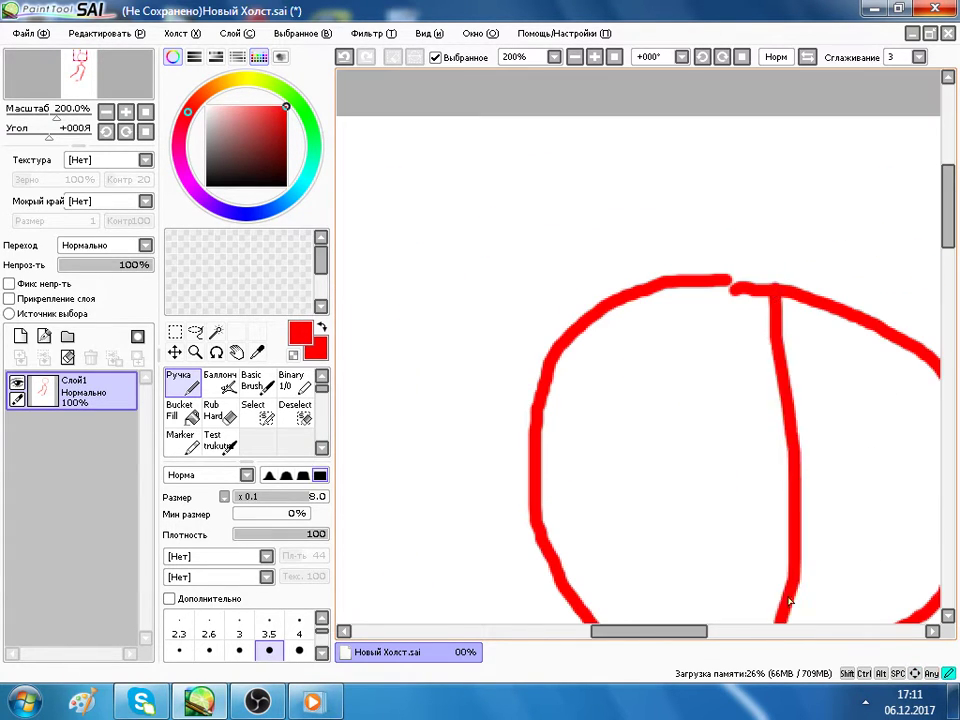
Draw two horizontal face guidelines across the middle and lower part of the head.
{"action": "scroll", "coordinate": [864, 342], "scroll_direction": "up", "scroll_amount": 2}
{"action": "scroll", "coordinate": [842, 332], "scroll_direction": "down", "scroll_amount": 4}
{"action": "left_click_drag", "start_coordinate": [682, 383], "coordinate": [940, 408]}
{"action": "left_click_drag", "start_coordinate": [680, 456], "coordinate": [905, 462]}
{"action": "scroll", "coordinate": [845, 430], "scroll_direction": "down", "scroll_amount": 2}
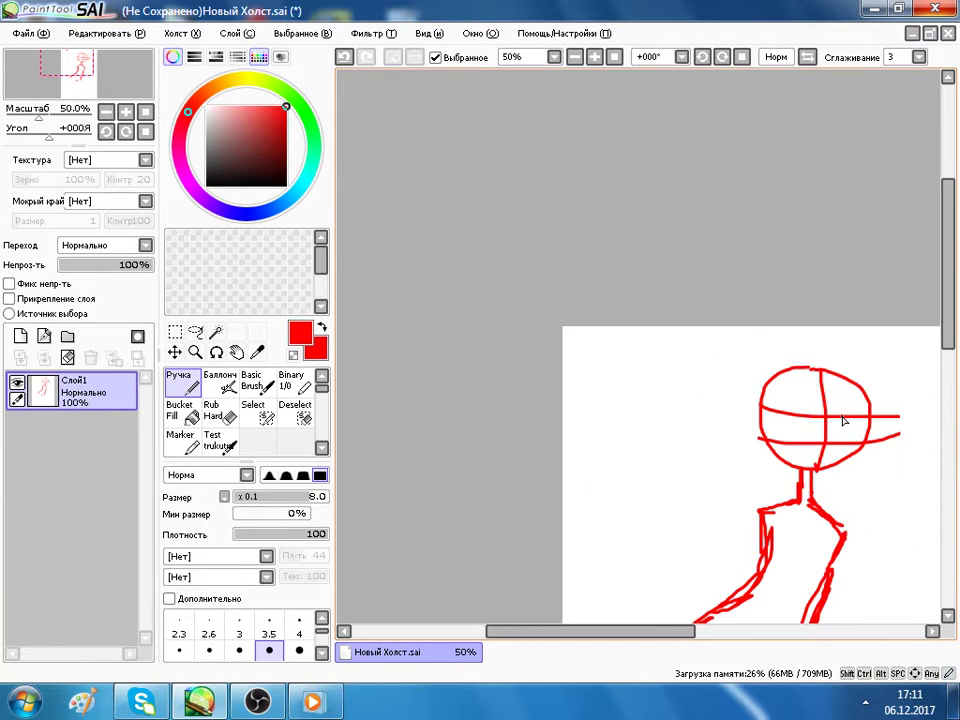
Close the lower torso with hip lines from both sides to the crotch and begin the left thigh.
{"action": "scroll", "coordinate": [850, 424], "scroll_direction": "up", "scroll_amount": 1}
{"action": "left_click_drag", "start_coordinate": [948, 300], "coordinate": [947, 388]}
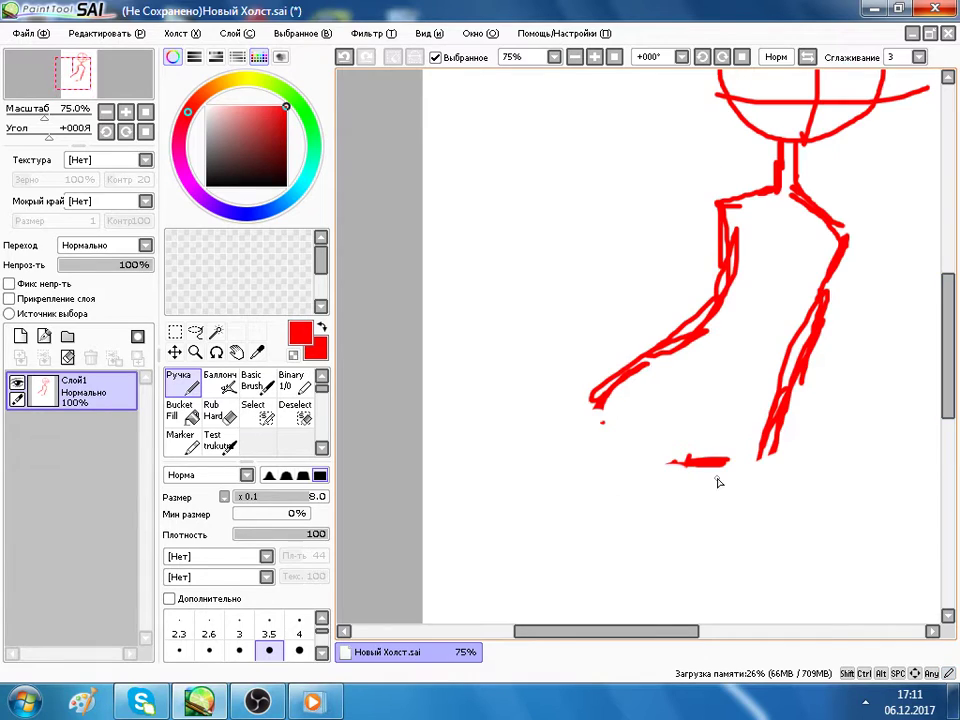
{"action": "mouse_move", "coordinate": [688, 462]}
{"action": "left_mouse_down"}
{"action": "mouse_move", "coordinate": [626, 416]}
{"action": "mouse_move", "coordinate": [527, 492]}
{"action": "left_mouse_up"}
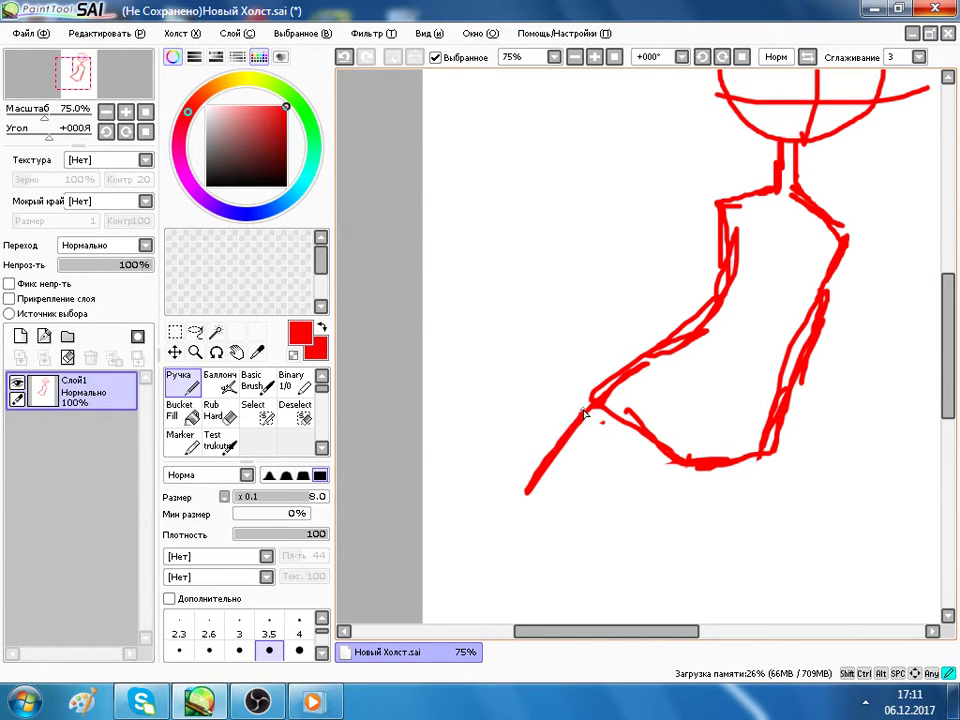
Outline the bent leg's thigh and knee, then lead the lower leg off the left canvas edge.
{"action": "left_click_drag", "start_coordinate": [592, 405], "coordinate": [450, 553]}
{"action": "mouse_move", "coordinate": [633, 500]}
{"action": "left_mouse_down"}
{"action": "mouse_move", "coordinate": [690, 461]}
{"action": "mouse_move", "coordinate": [568, 555]}
{"action": "mouse_move", "coordinate": [690, 457]}
{"action": "mouse_move", "coordinate": [550, 573]}
{"action": "left_mouse_up"}
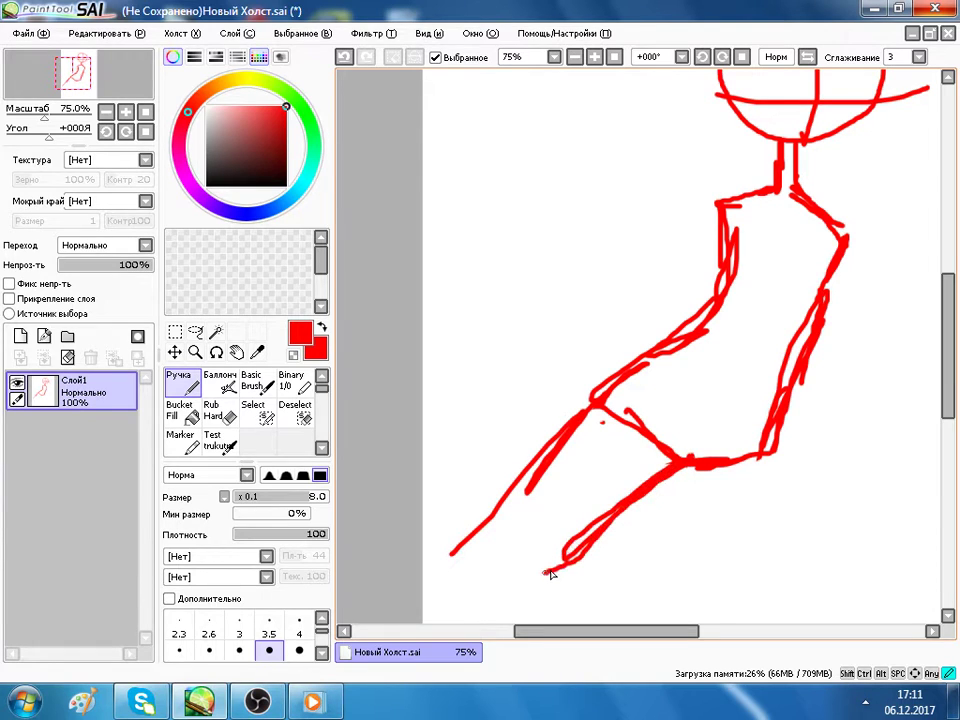
{"action": "scroll", "coordinate": [769, 375], "scroll_direction": "down", "scroll_amount": 2}
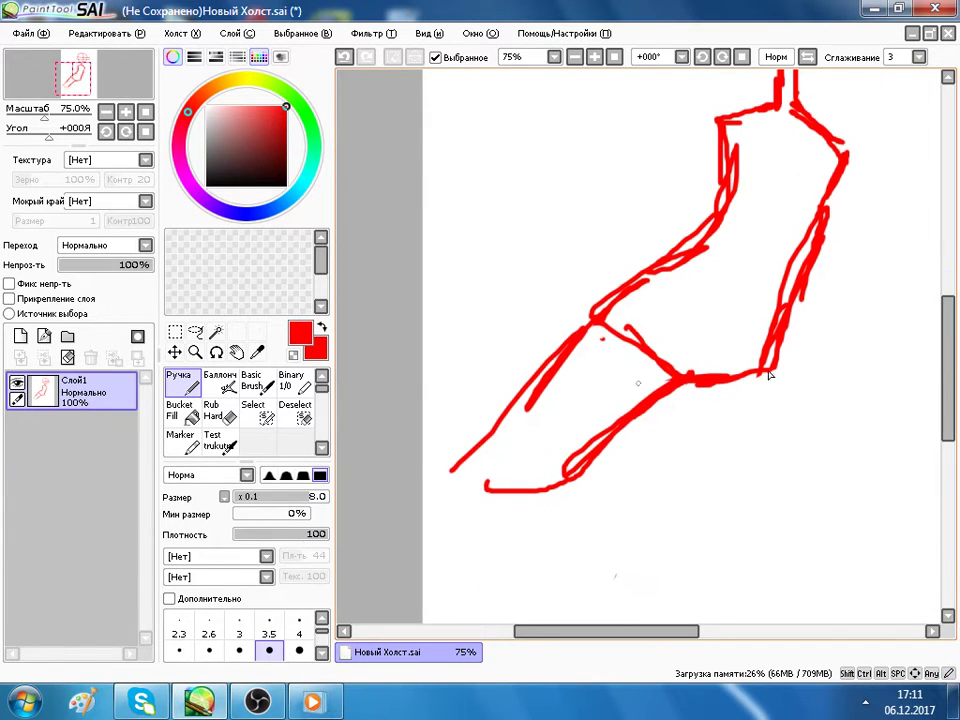
{"action": "mouse_move", "coordinate": [587, 322]}
{"action": "left_mouse_down"}
{"action": "mouse_move", "coordinate": [464, 495]}
{"action": "mouse_move", "coordinate": [554, 381]}
{"action": "mouse_move", "coordinate": [494, 434]}
{"action": "mouse_move", "coordinate": [491, 506]}
{"action": "mouse_move", "coordinate": [623, 447]}
{"action": "mouse_move", "coordinate": [665, 405]}
{"action": "mouse_move", "coordinate": [669, 383]}
{"action": "mouse_move", "coordinate": [474, 521]}
{"action": "mouse_move", "coordinate": [457, 521]}
{"action": "mouse_move", "coordinate": [447, 477]}
{"action": "mouse_move", "coordinate": [535, 371]}
{"action": "mouse_move", "coordinate": [466, 442]}
{"action": "mouse_move", "coordinate": [441, 509]}
{"action": "mouse_move", "coordinate": [482, 520]}
{"action": "mouse_move", "coordinate": [547, 487]}
{"action": "mouse_move", "coordinate": [425, 552]}
{"action": "left_mouse_up"}
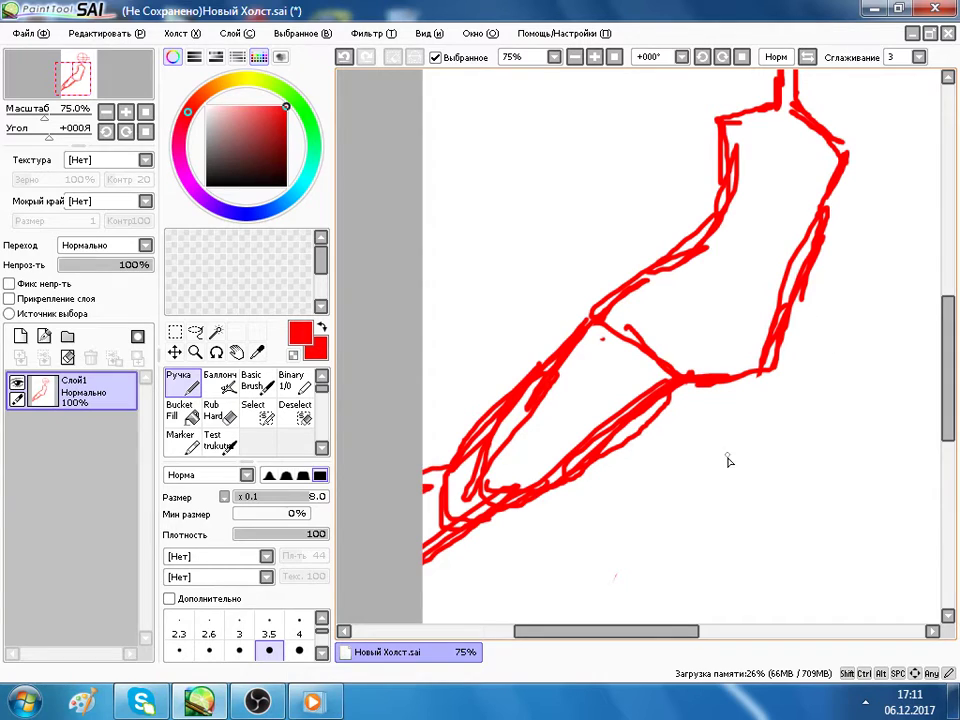
Sketch the standing leg's thigh down from the right hip and crotch, rounding it off at the knee.
{"action": "mouse_move", "coordinate": [763, 378]}
{"action": "left_mouse_down"}
{"action": "mouse_move", "coordinate": [765, 445]}
{"action": "mouse_move", "coordinate": [753, 445]}
{"action": "left_mouse_up"}
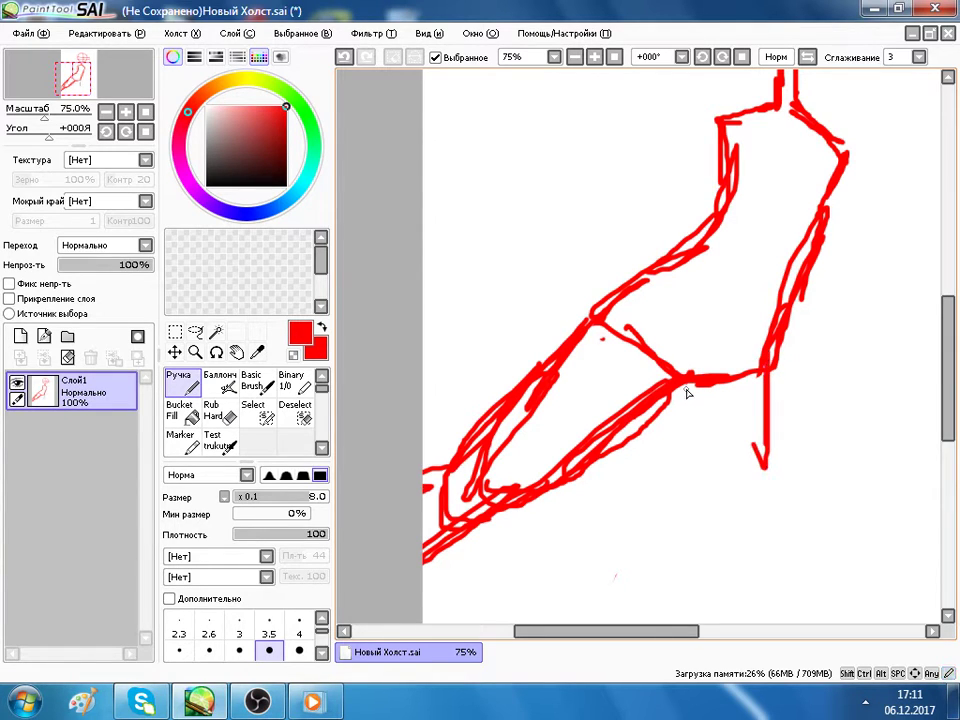
{"action": "mouse_move", "coordinate": [687, 390]}
{"action": "left_mouse_down"}
{"action": "mouse_move", "coordinate": [691, 535]}
{"action": "mouse_move", "coordinate": [721, 553]}
{"action": "mouse_move", "coordinate": [745, 525]}
{"action": "mouse_move", "coordinate": [773, 431]}
{"action": "mouse_move", "coordinate": [775, 361]}
{"action": "mouse_move", "coordinate": [750, 447]}
{"action": "mouse_move", "coordinate": [762, 395]}
{"action": "mouse_move", "coordinate": [773, 499]}
{"action": "mouse_move", "coordinate": [700, 519]}
{"action": "mouse_move", "coordinate": [685, 402]}
{"action": "left_mouse_up"}
{"action": "mouse_move", "coordinate": [690, 515]}
{"action": "left_mouse_down"}
{"action": "mouse_move", "coordinate": [726, 595]}
{"action": "mouse_move", "coordinate": [741, 596]}
{"action": "mouse_move", "coordinate": [768, 555]}
{"action": "left_mouse_up"}
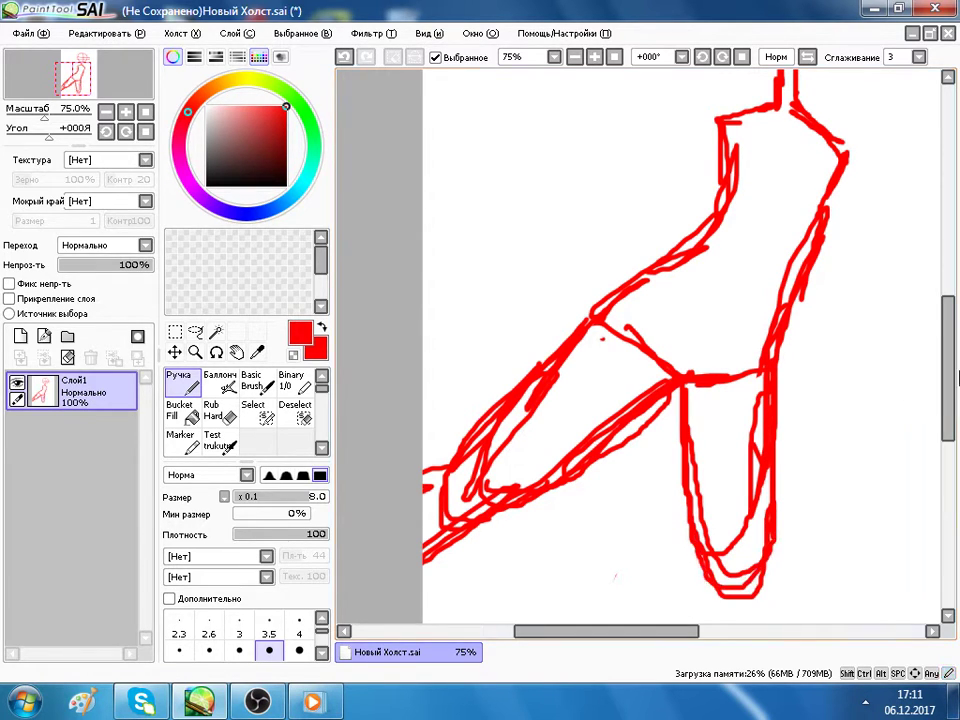
Lead the standing leg's lower leg from the knee down to the bottom edge of the canvas with lines on both sides.
{"action": "scroll", "coordinate": [813, 457], "scroll_direction": "down", "scroll_amount": 3}
{"action": "left_click_drag", "start_coordinate": [770, 362], "coordinate": [789, 531]}
{"action": "left_click_drag", "start_coordinate": [712, 424], "coordinate": [709, 520]}
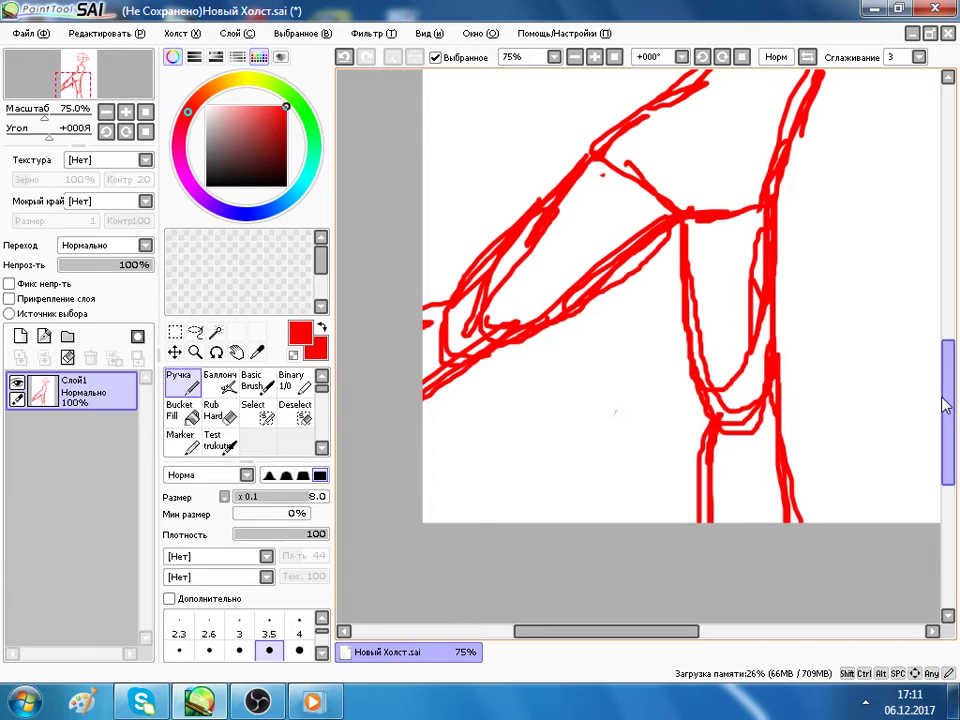
Change the drawing colour to blue and outline a large rounded left eye between the two horizontal face guidelines.
{"action": "left_click_drag", "start_coordinate": [948, 403], "coordinate": [948, 288]}
{"action": "left_click_drag", "start_coordinate": [690, 630], "coordinate": [722, 630]}
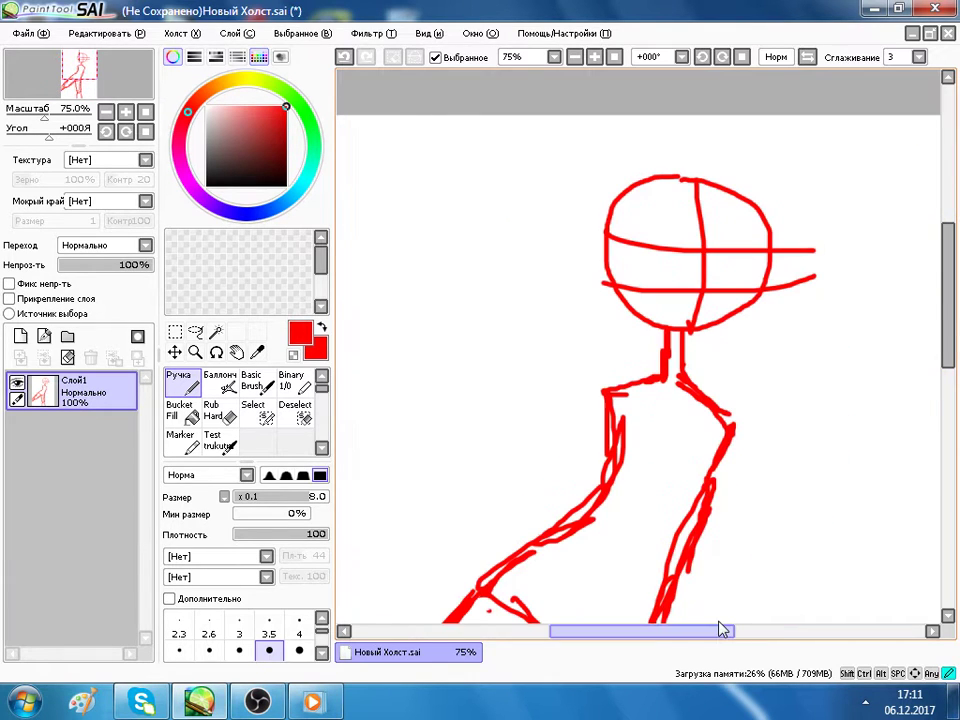
{"action": "scroll", "coordinate": [711, 223], "scroll_direction": "down", "scroll_amount": 1}
{"action": "scroll", "coordinate": [636, 349], "scroll_direction": "up", "scroll_amount": 2}
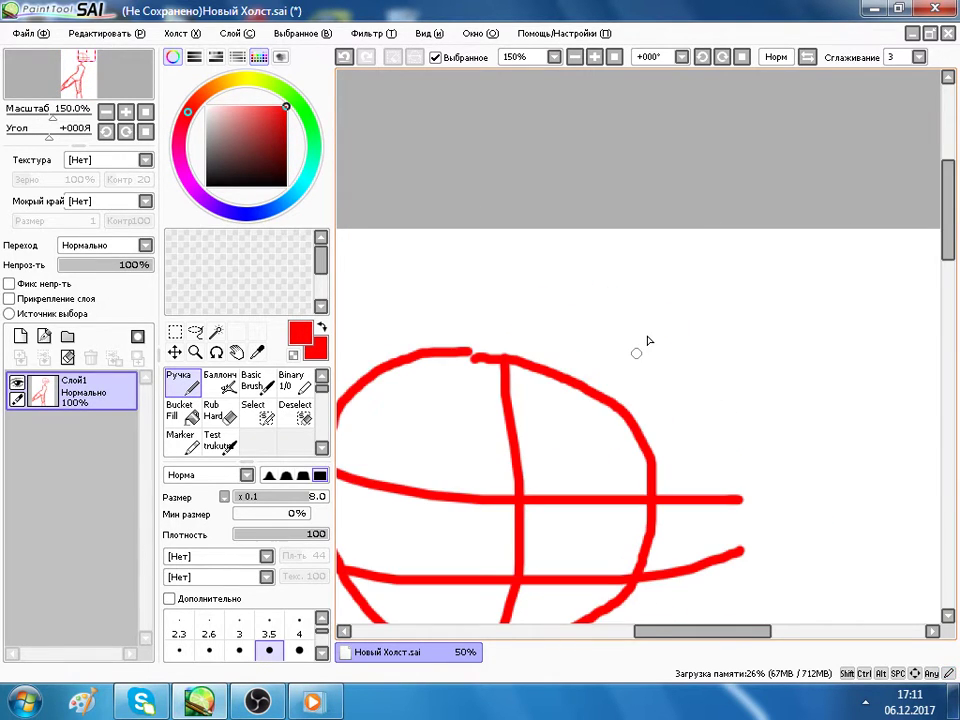
{"action": "scroll", "coordinate": [636, 349], "scroll_direction": "up", "scroll_amount": 3}
{"action": "left_click_drag", "start_coordinate": [952, 213], "coordinate": [949, 275]}
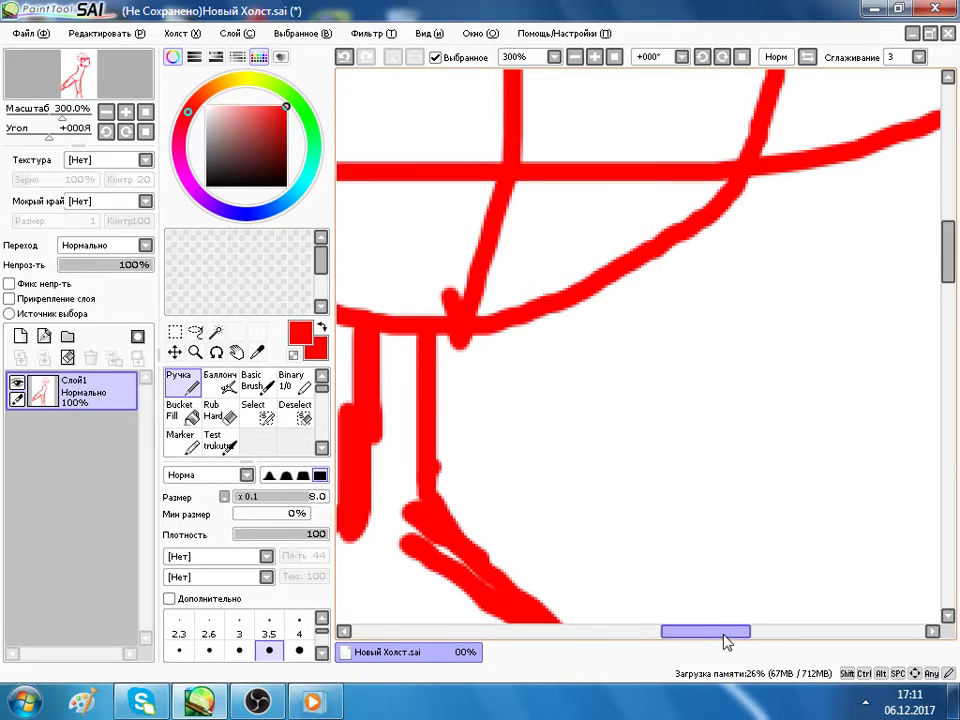
{"action": "left_click_drag", "start_coordinate": [727, 641], "coordinate": [694, 641]}
{"action": "mouse_move", "coordinate": [953, 270]}
{"action": "left_mouse_down"}
{"action": "mouse_move", "coordinate": [950, 222]}
{"action": "mouse_move", "coordinate": [949, 268]}
{"action": "left_mouse_up"}
{"action": "left_click", "coordinate": [255, 213]}
{"action": "scroll", "coordinate": [600, 285], "scroll_direction": "up", "scroll_amount": 2}
{"action": "scroll", "coordinate": [911, 251], "scroll_direction": "down", "scroll_amount": 4}
{"action": "scroll", "coordinate": [808, 350], "scroll_direction": "down", "scroll_amount": 2}
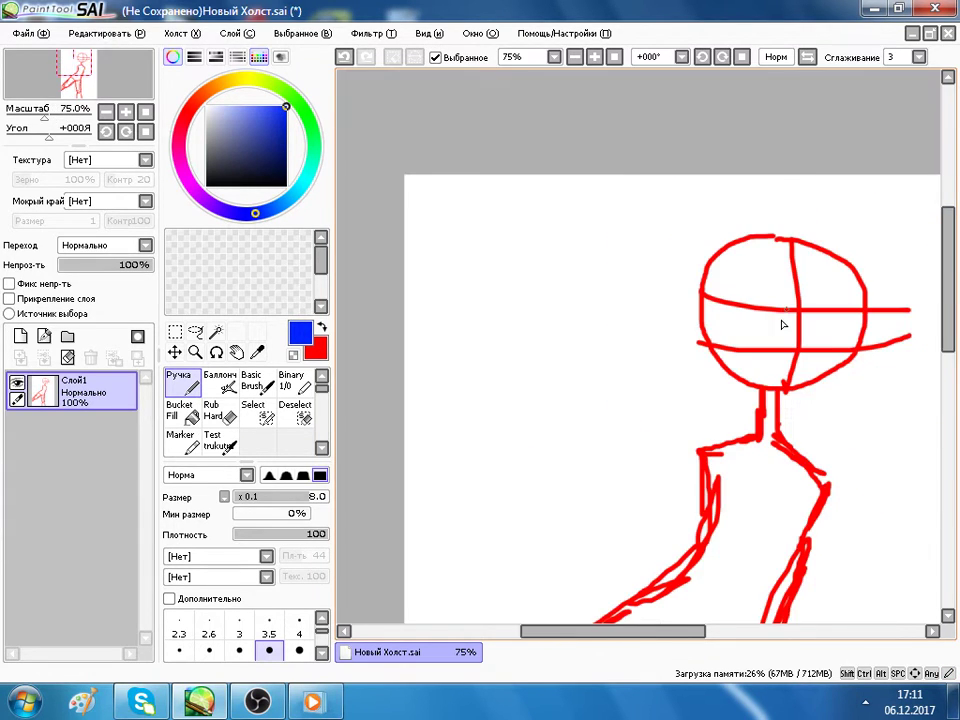
{"action": "scroll", "coordinate": [786, 318], "scroll_direction": "up", "scroll_amount": 3}
{"action": "mouse_move", "coordinate": [750, 418]}
{"action": "left_mouse_down"}
{"action": "mouse_move", "coordinate": [795, 322]}
{"action": "mouse_move", "coordinate": [659, 278]}
{"action": "mouse_move", "coordinate": [707, 416]}
{"action": "left_mouse_up"}
Outline a narrower right eye beside the vertical face guideline and divide each eye with a lengthwise line.
{"action": "left_click_drag", "start_coordinate": [671, 630], "coordinate": [704, 627]}
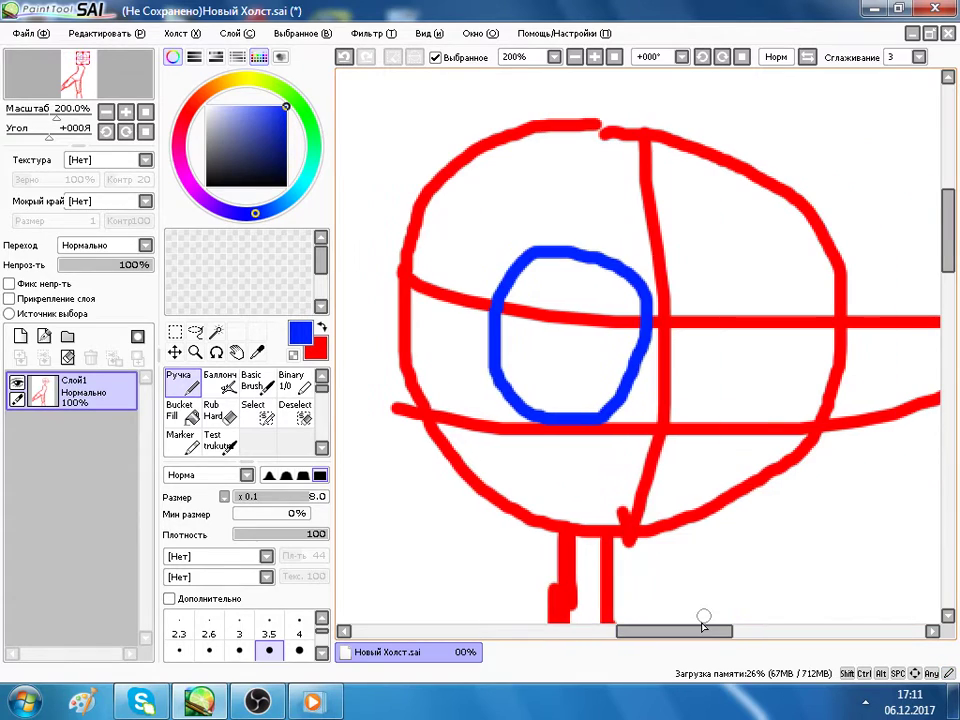
{"action": "mouse_move", "coordinate": [700, 423]}
{"action": "left_mouse_down"}
{"action": "mouse_move", "coordinate": [699, 317]}
{"action": "mouse_move", "coordinate": [793, 289]}
{"action": "mouse_move", "coordinate": [801, 349]}
{"action": "mouse_move", "coordinate": [735, 430]}
{"action": "mouse_move", "coordinate": [700, 418]}
{"action": "mouse_move", "coordinate": [698, 400]}
{"action": "left_mouse_up"}
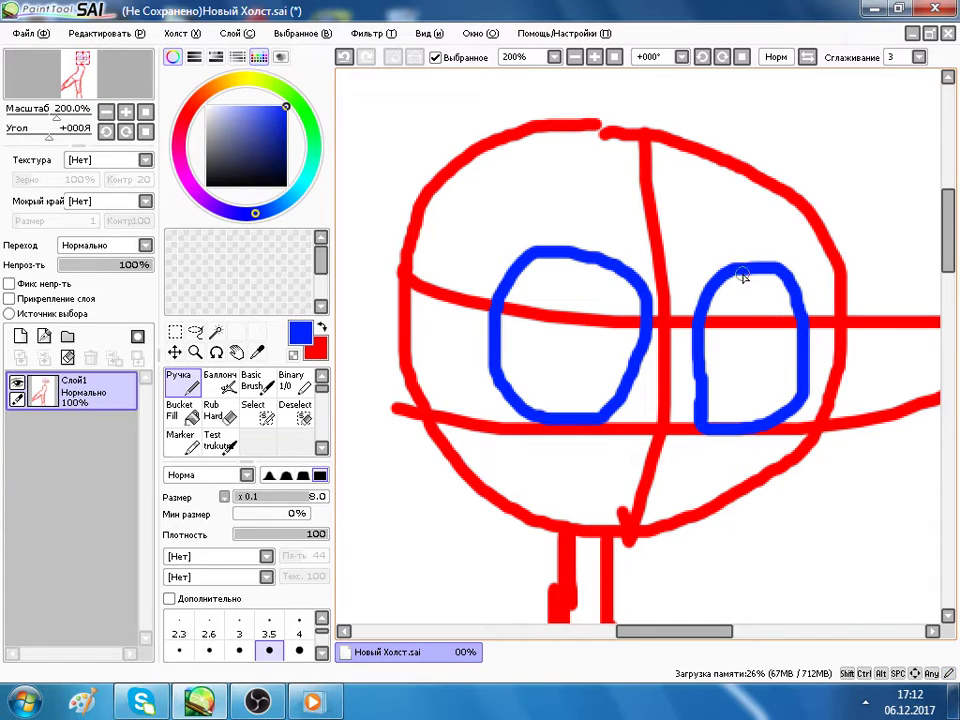
{"action": "left_click_drag", "start_coordinate": [742, 270], "coordinate": [741, 426]}
{"action": "mouse_move", "coordinate": [574, 249]}
{"action": "left_mouse_down"}
{"action": "mouse_move", "coordinate": [549, 320]}
{"action": "mouse_move", "coordinate": [536, 412]}
{"action": "left_mouse_up"}
{"action": "mouse_move", "coordinate": [640, 476]}
{"action": "left_mouse_down"}
{"action": "mouse_move", "coordinate": [665, 493]}
{"action": "mouse_move", "coordinate": [567, 467]}
{"action": "mouse_move", "coordinate": [572, 487]}
{"action": "mouse_move", "coordinate": [665, 491]}
{"action": "left_mouse_up"}
{"action": "key", "text": "ctrl+z"}
{"action": "key", "text": "ctrl+z"}
{"action": "left_click", "coordinate": [560, 479]}
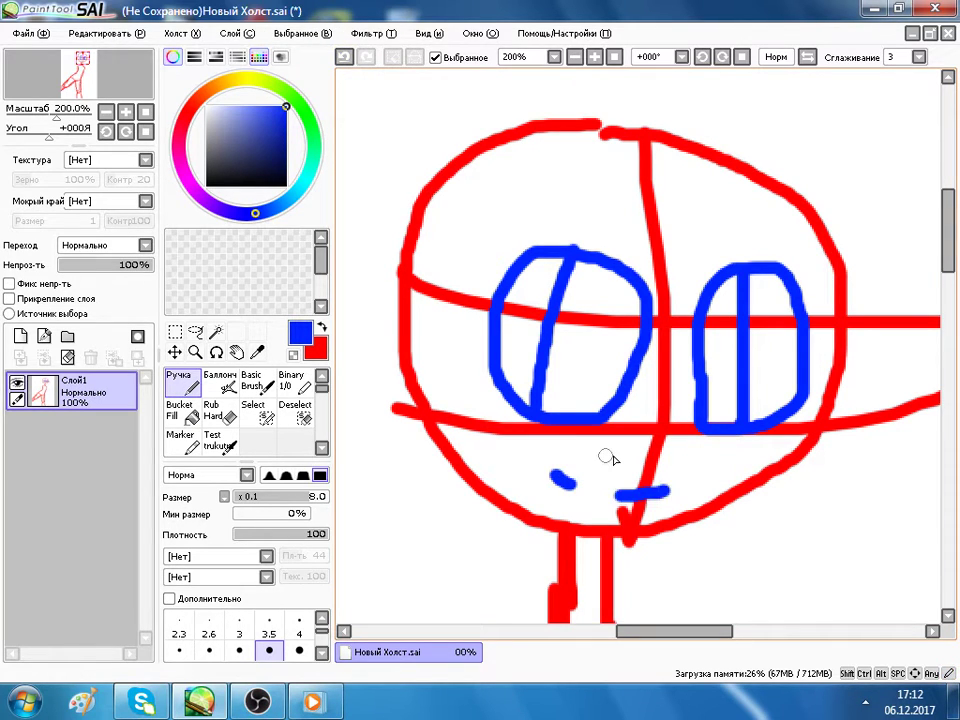
{"action": "left_click", "coordinate": [345, 57]}
{"action": "left_click", "coordinate": [346, 58]}
Draw a small blue mouth with curled, rounded ends on both sides beneath the eyes.
{"action": "mouse_move", "coordinate": [630, 497]}
{"action": "left_mouse_down"}
{"action": "mouse_move", "coordinate": [697, 460]}
{"action": "mouse_move", "coordinate": [613, 460]}
{"action": "mouse_move", "coordinate": [560, 443]}
{"action": "mouse_move", "coordinate": [551, 489]}
{"action": "mouse_move", "coordinate": [588, 503]}
{"action": "mouse_move", "coordinate": [643, 456]}
{"action": "mouse_move", "coordinate": [648, 495]}
{"action": "left_mouse_up"}
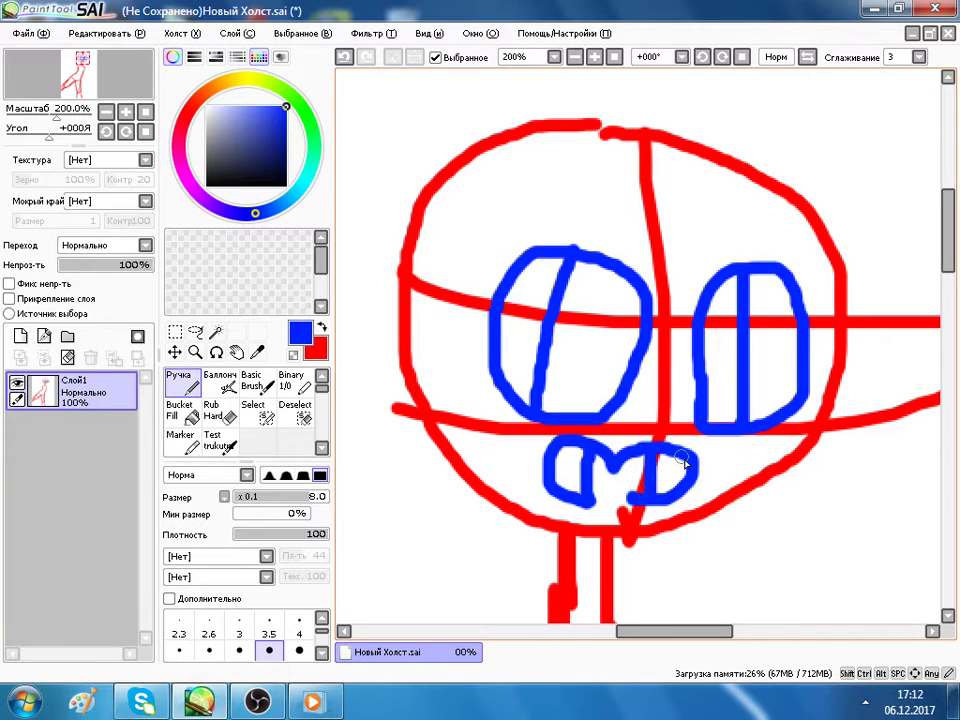
{"action": "scroll", "coordinate": [684, 460], "scroll_direction": "up", "scroll_amount": 2}
{"action": "scroll", "coordinate": [679, 424], "scroll_direction": "down", "scroll_amount": 5}
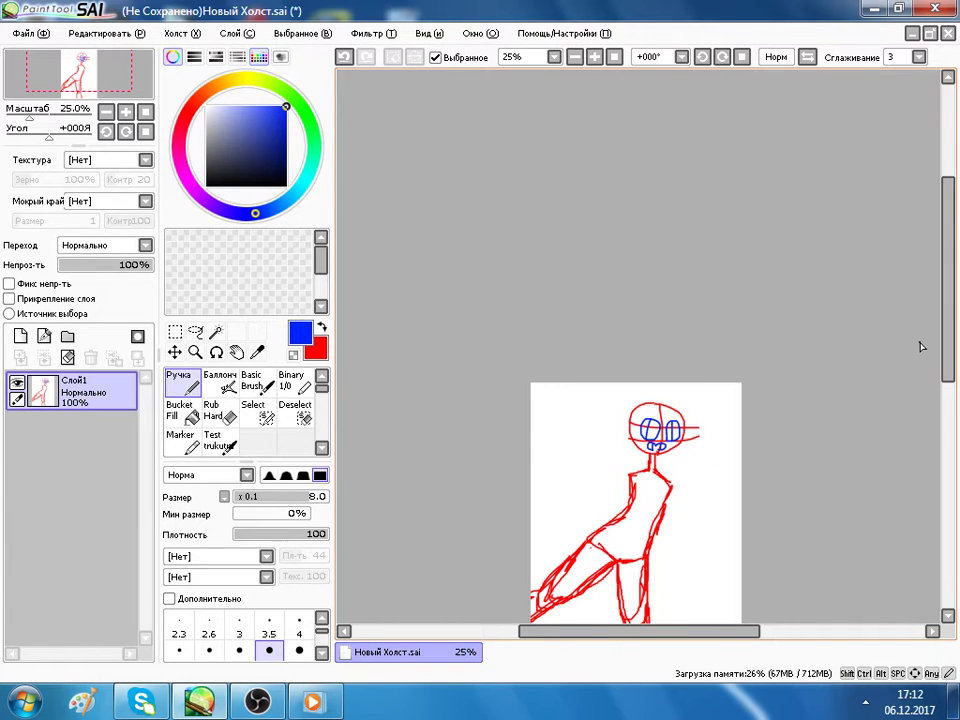
{"action": "left_click_drag", "start_coordinate": [947, 305], "coordinate": [955, 372]}
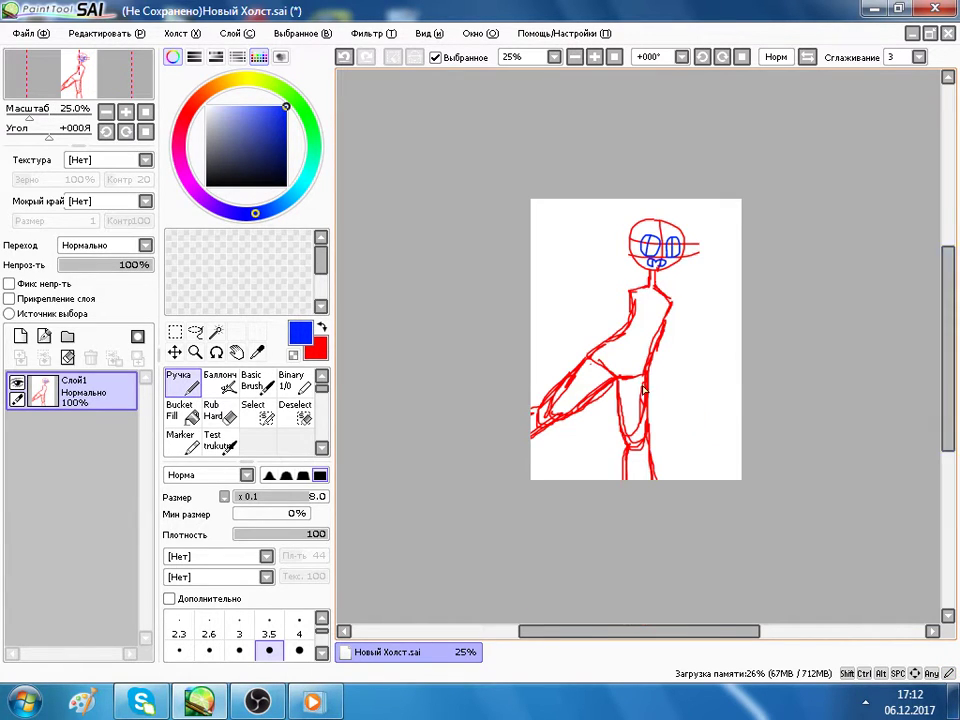
{"action": "scroll", "coordinate": [646, 380], "scroll_direction": "down", "scroll_amount": 1}
{"action": "scroll", "coordinate": [646, 380], "scroll_direction": "up", "scroll_amount": 2}
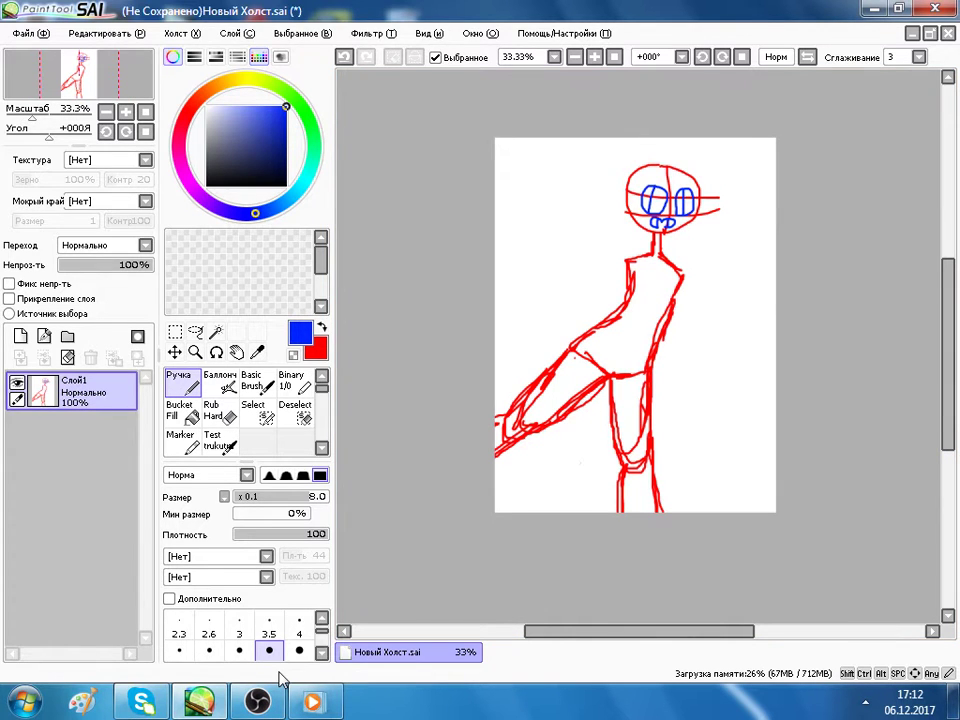
Find the reference picture пар.JPG in the Загрузки folder and open it in the photo viewer.
{"action": "left_click", "coordinate": [22, 702]}
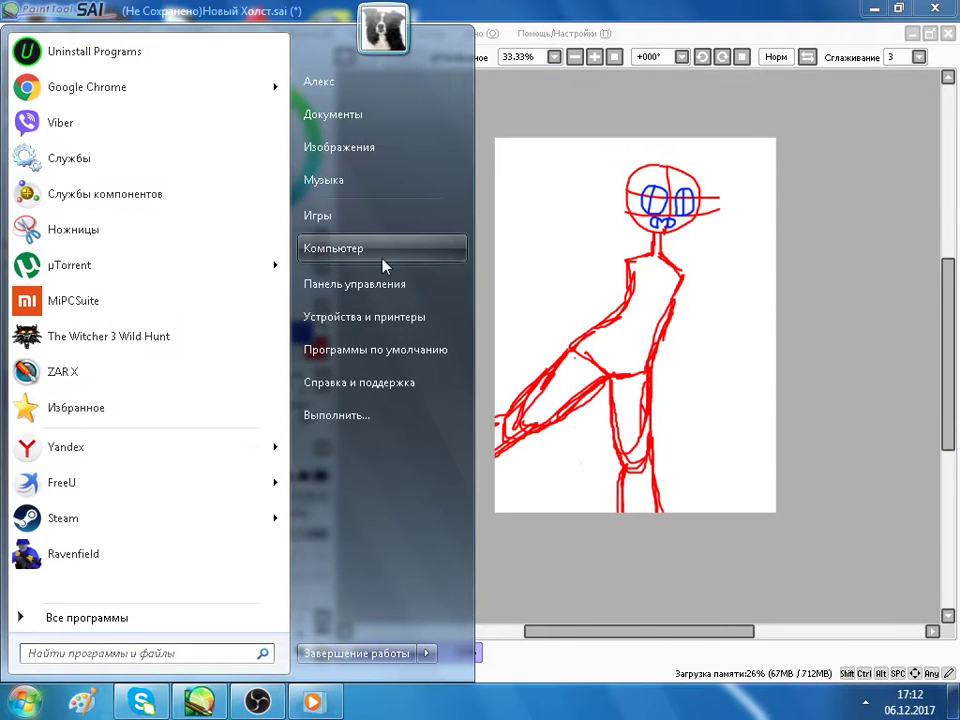
{"action": "left_click", "coordinate": [384, 262]}
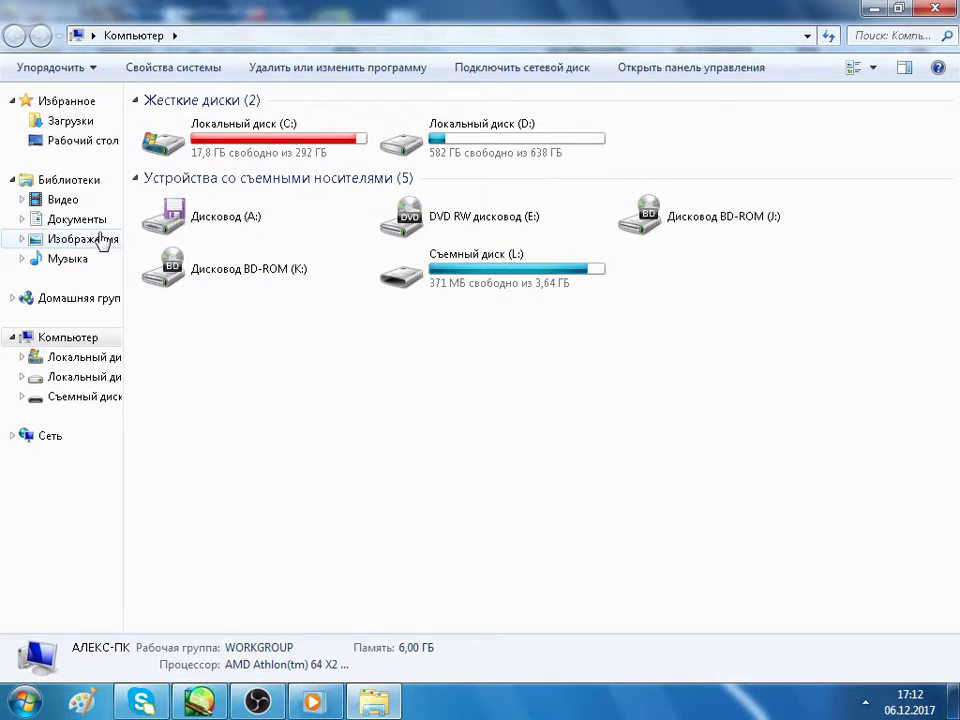
{"action": "left_click", "coordinate": [100, 242]}
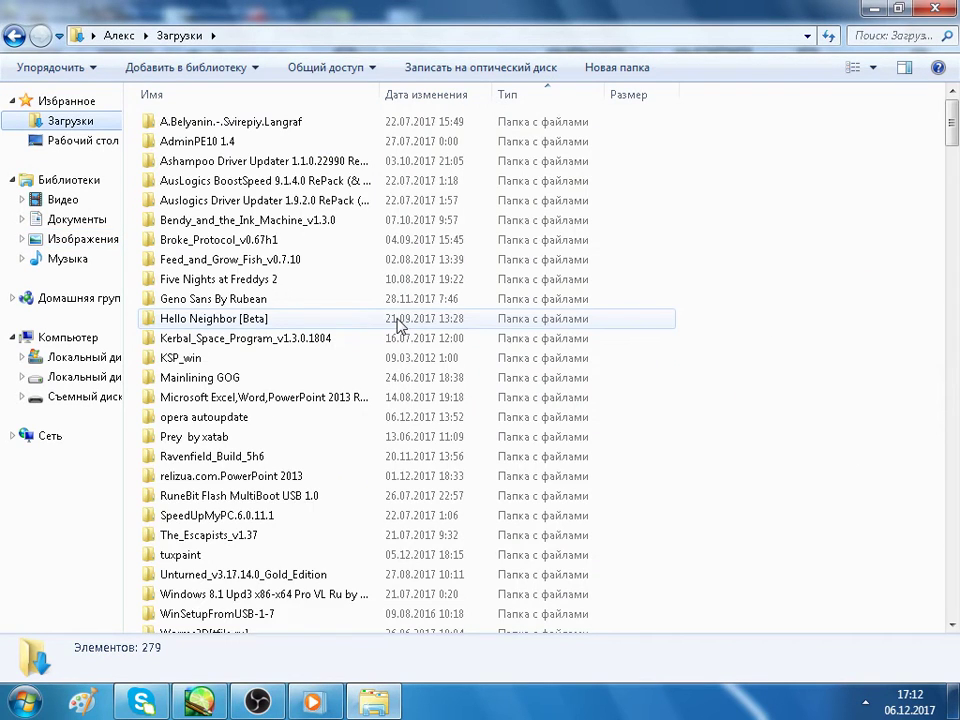
{"action": "scroll", "coordinate": [398, 325], "scroll_direction": "down", "scroll_amount": 20}
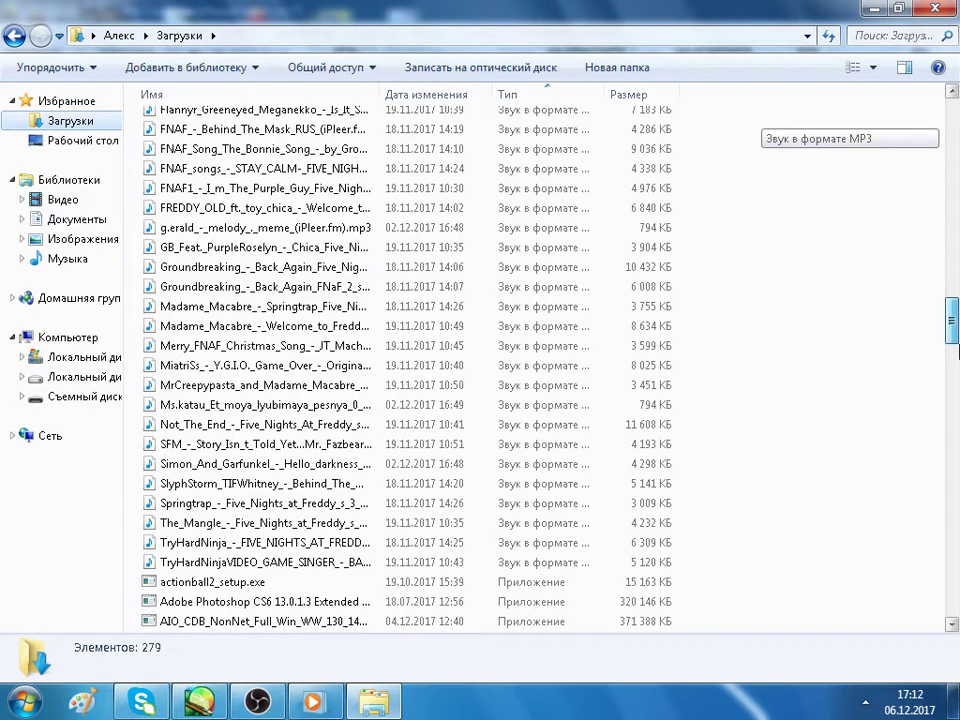
{"action": "scroll", "coordinate": [237, 392], "scroll_direction": "down", "scroll_amount": 17}
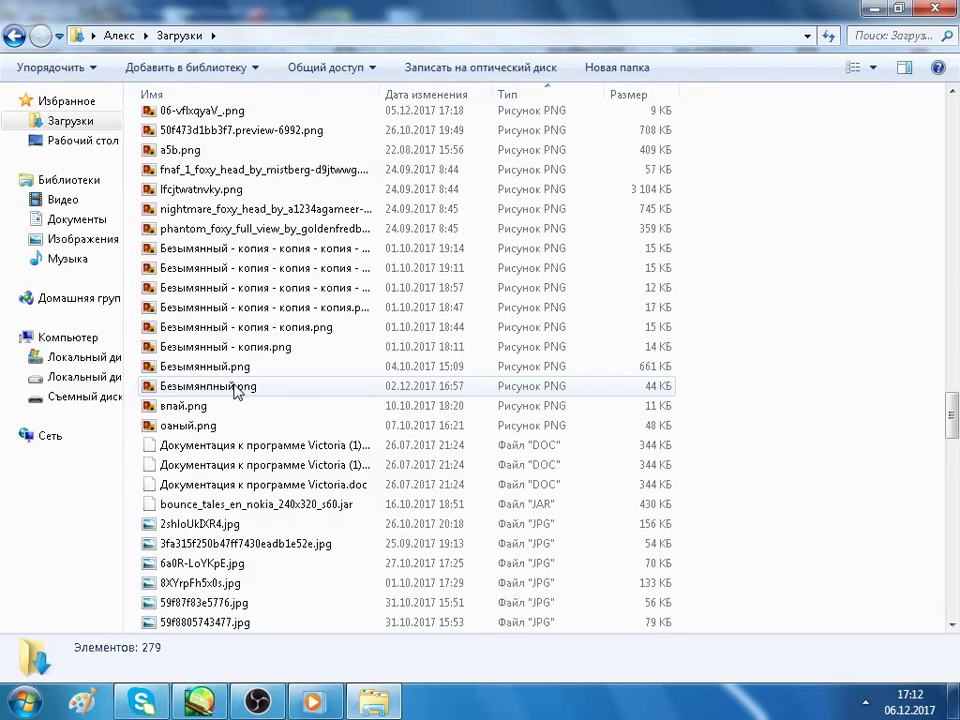
{"action": "scroll", "coordinate": [237, 392], "scroll_direction": "down", "scroll_amount": 7}
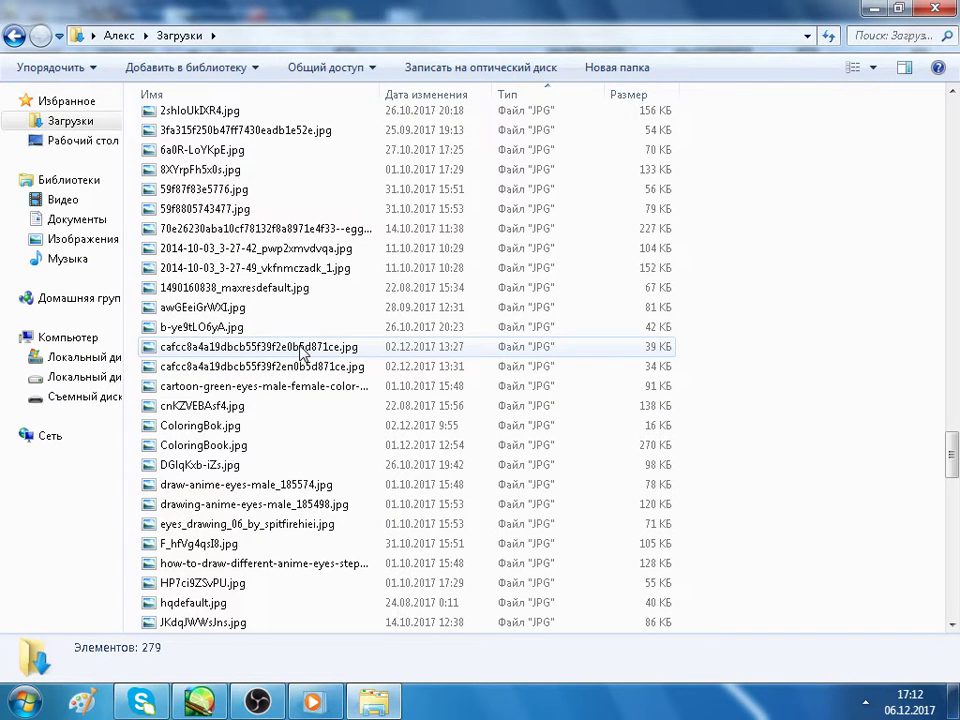
{"action": "scroll", "coordinate": [302, 353], "scroll_direction": "down", "scroll_amount": 10}
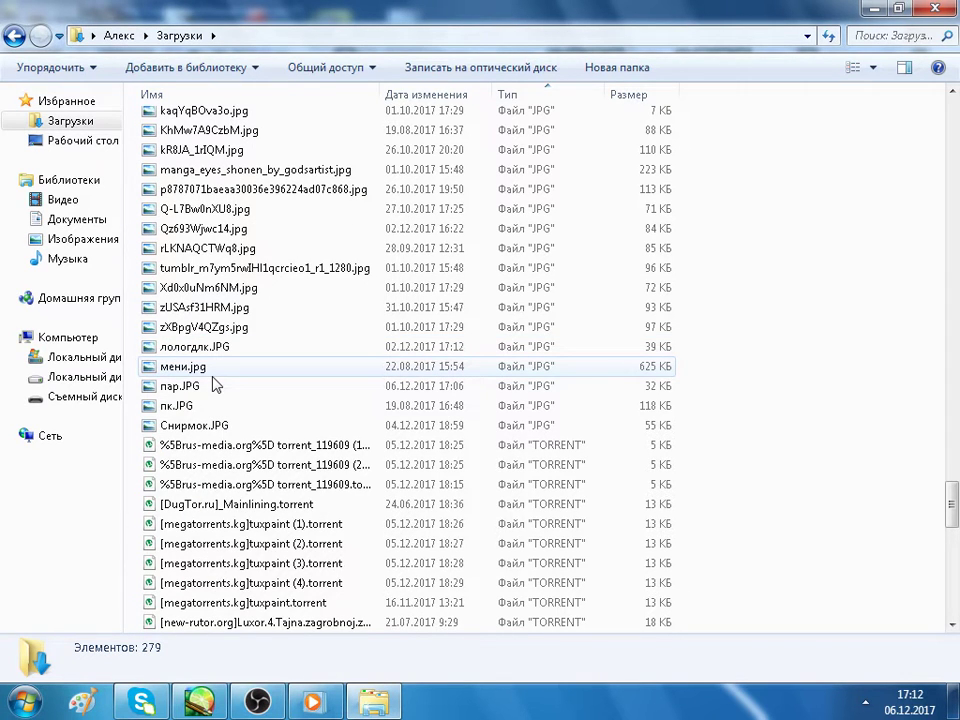
{"action": "double_click", "coordinate": [213, 385]}
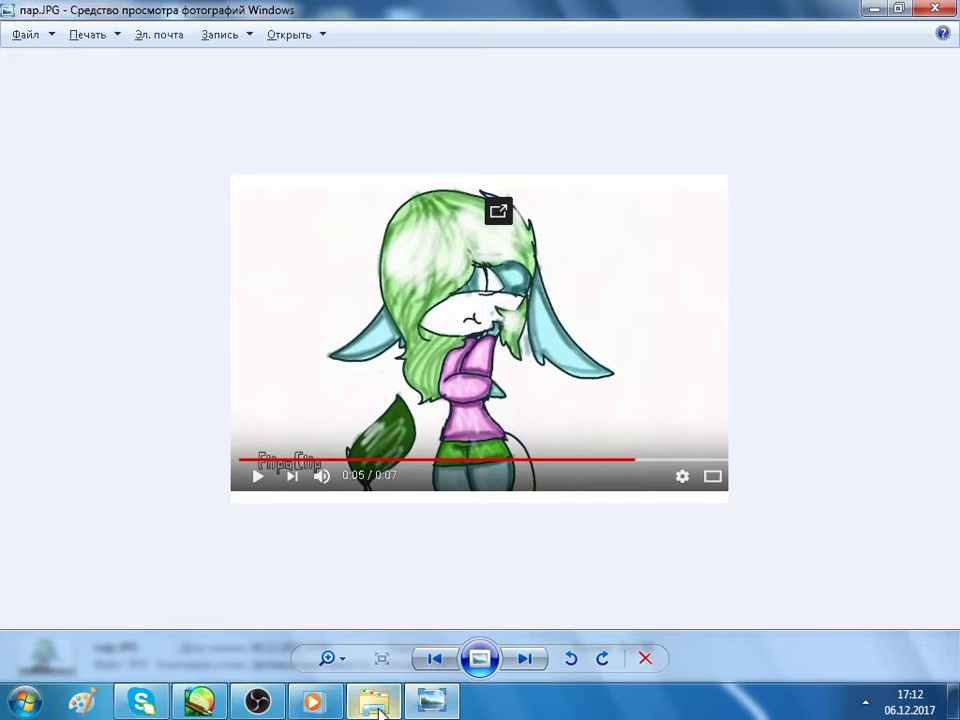
Close the Загрузки folder window and switch from the reference picture back to the PaintTool SAI canvas.
{"action": "mouse_move", "coordinate": [372, 712]}
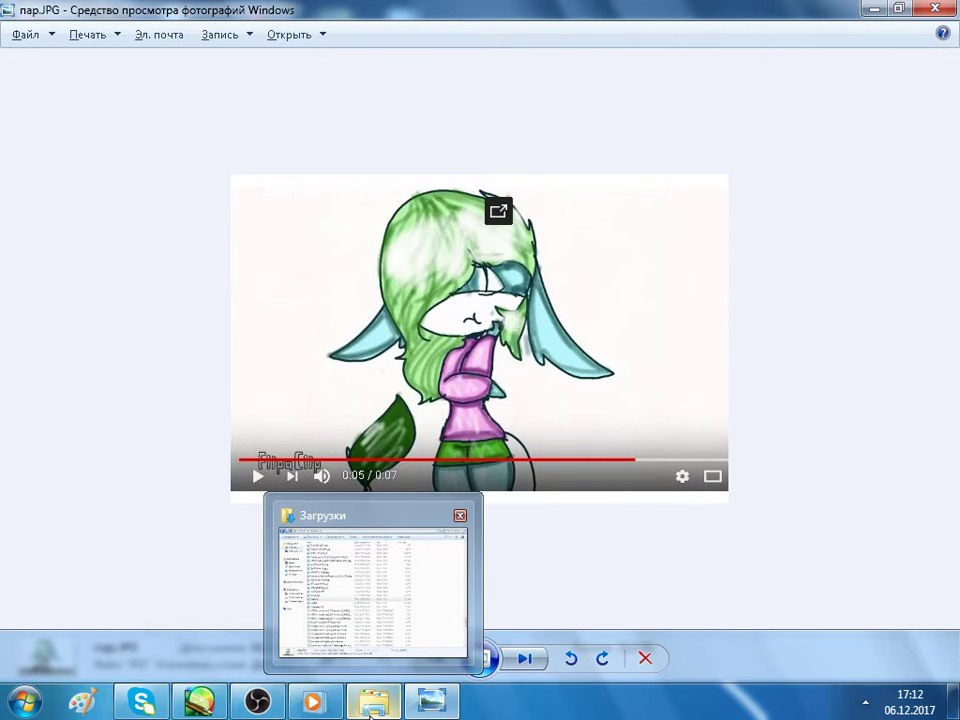
{"action": "left_click", "coordinate": [460, 515]}
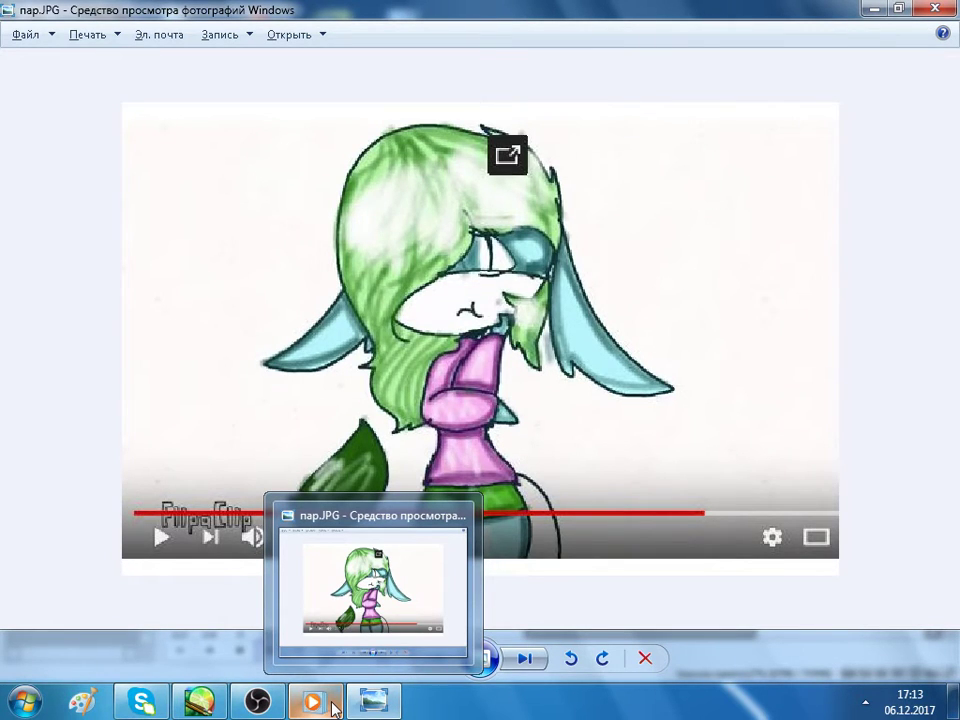
{"action": "left_click", "coordinate": [373, 702]}
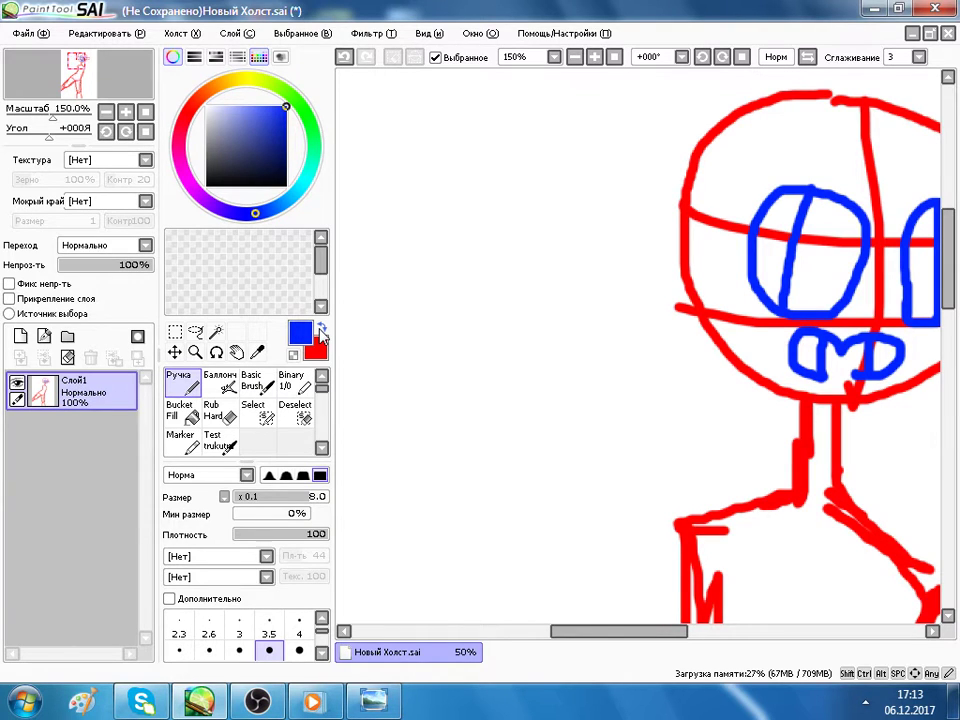
Switch the colour back to red and draw long drooping ears on both sides of the head.
{"action": "left_click", "coordinate": [322, 334]}
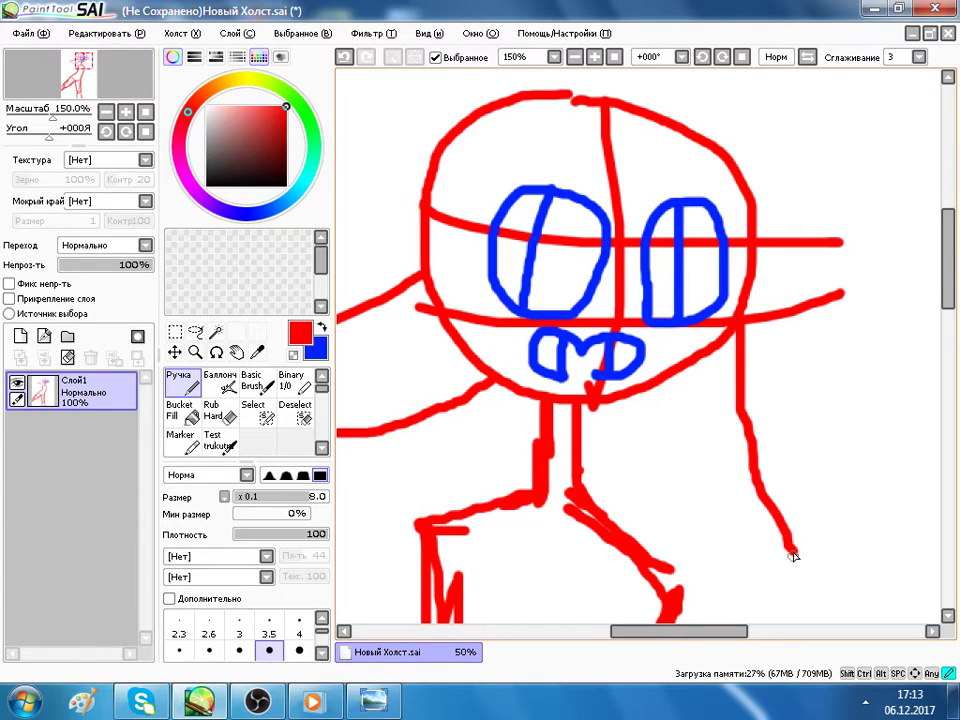
{"action": "left_click_drag", "start_coordinate": [793, 556], "coordinate": [635, 410]}
Sketch the right upper arm down from the shoulder to a rounded elbow, undoing the stray forearm stroke.
{"action": "scroll", "coordinate": [845, 612], "scroll_direction": "down", "scroll_amount": 4}
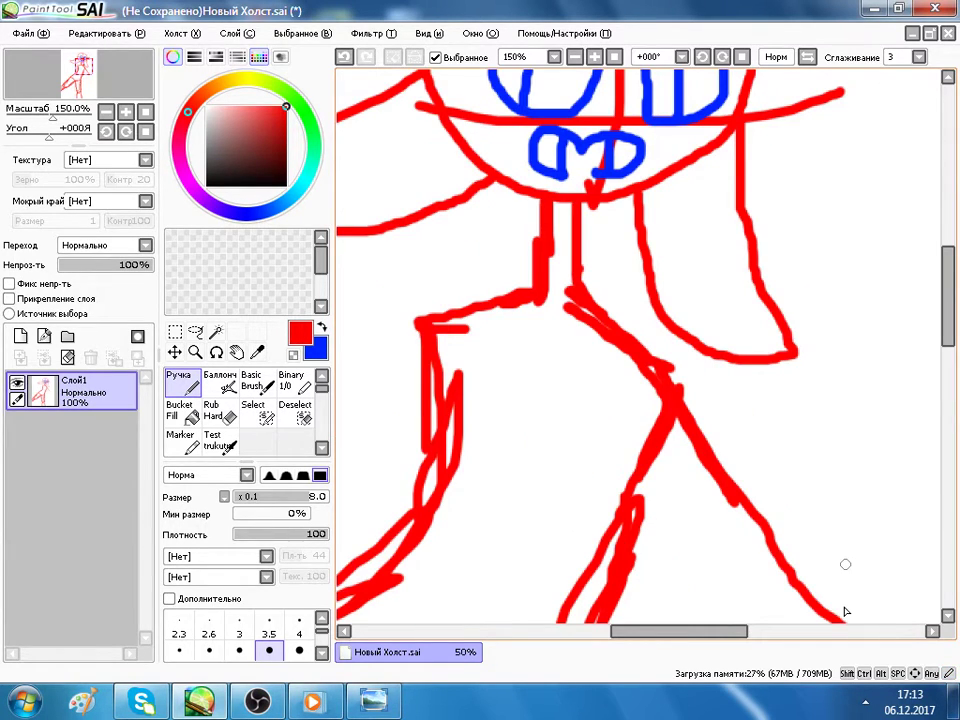
{"action": "scroll", "coordinate": [845, 612], "scroll_direction": "down", "scroll_amount": 4}
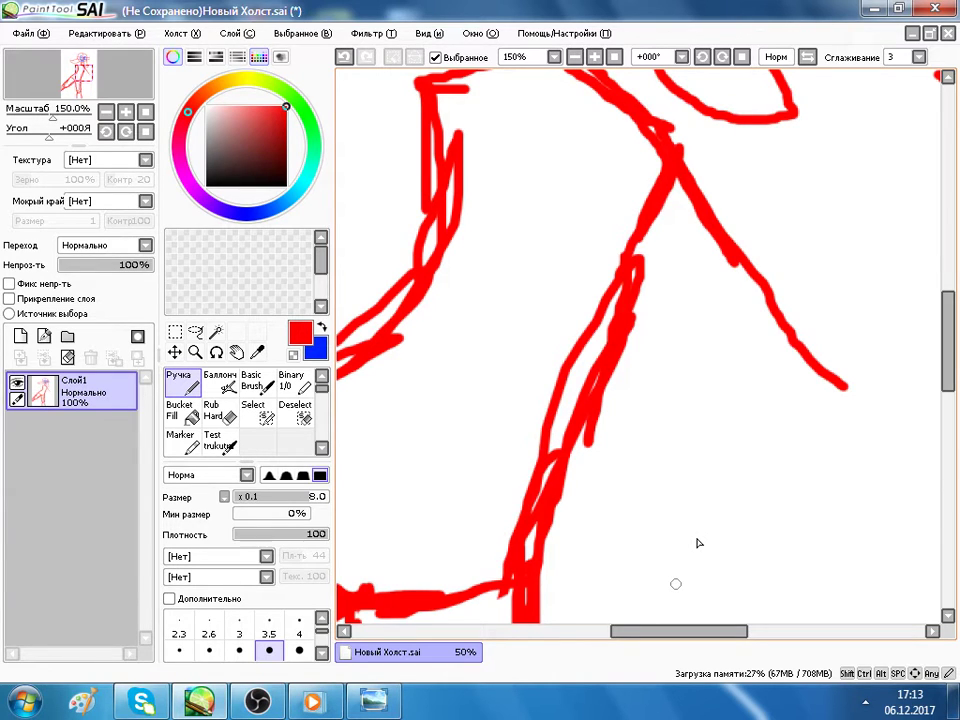
{"action": "scroll", "coordinate": [698, 543], "scroll_direction": "down", "scroll_amount": 5}
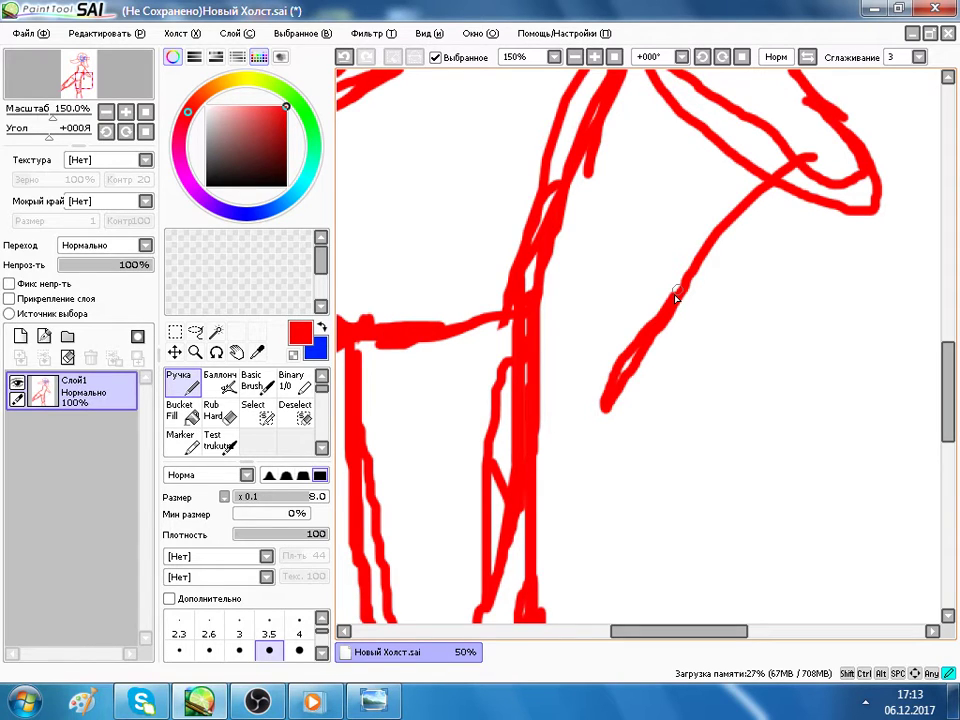
{"action": "key", "text": "ctrl+z"}
Outline the right forearm and palm below the elbow and add three rounded fingers along the lower edge.
{"action": "mouse_move", "coordinate": [615, 438]}
{"action": "left_mouse_down"}
{"action": "mouse_move", "coordinate": [845, 436]}
{"action": "mouse_move", "coordinate": [595, 467]}
{"action": "left_mouse_up"}
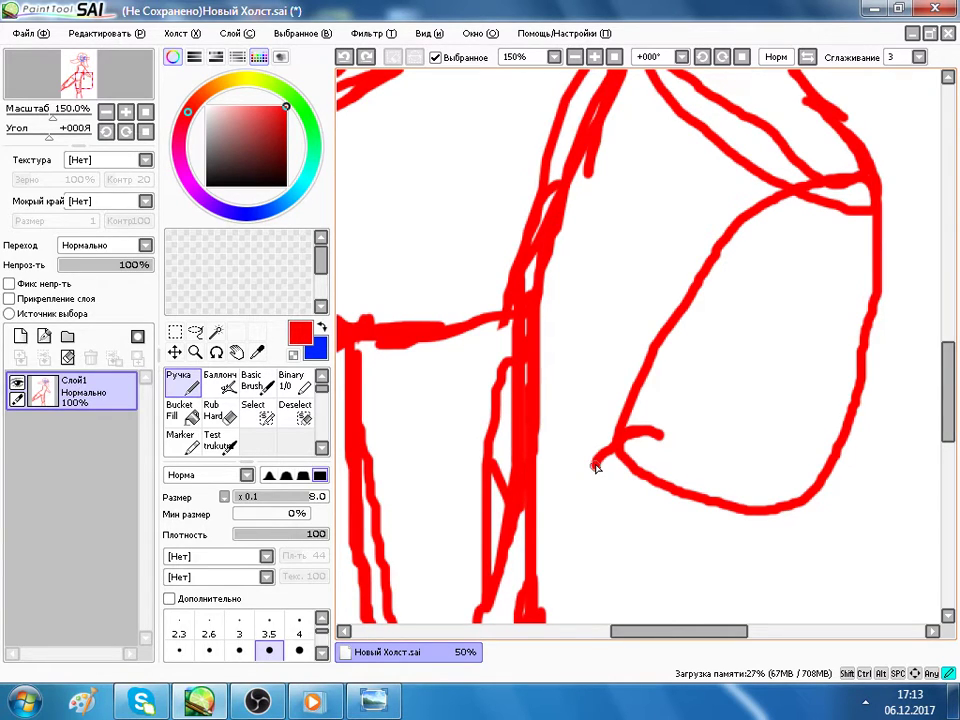
{"action": "left_click_drag", "start_coordinate": [655, 440], "coordinate": [620, 450]}
{"action": "left_click_drag", "start_coordinate": [705, 465], "coordinate": [690, 470]}
{"action": "left_click_drag", "start_coordinate": [770, 485], "coordinate": [775, 500]}
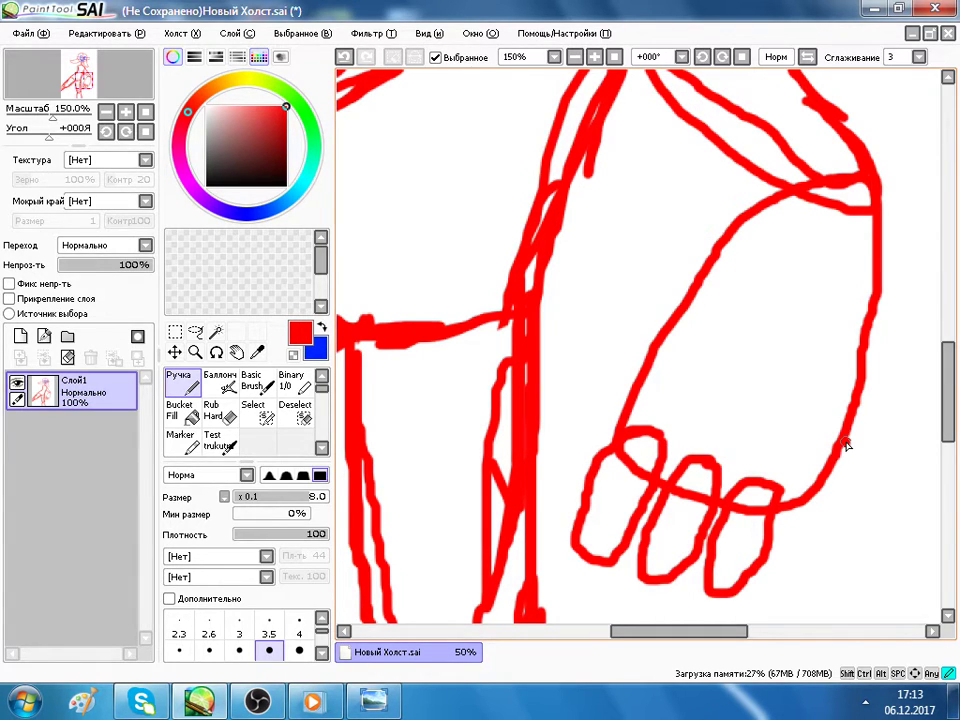
Add a thumb to the right hand, then erase and redraw the forearm's side contours to make it slimmer.
{"action": "scroll", "coordinate": [845, 444], "scroll_direction": "down", "scroll_amount": 2}
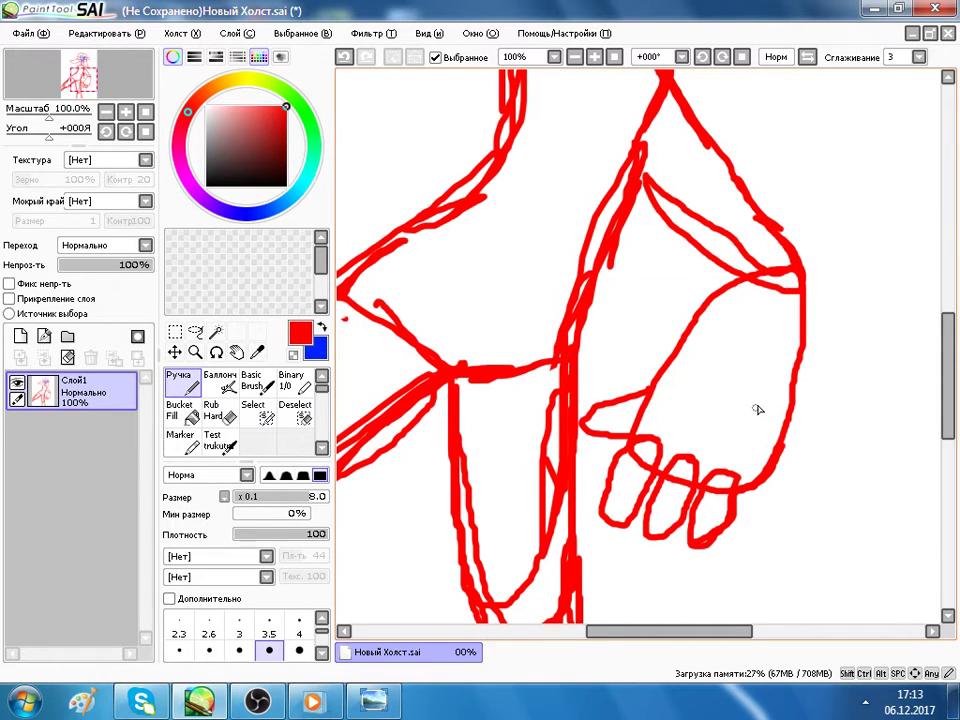
{"action": "key", "text": "e"}
{"action": "left_click_drag", "start_coordinate": [750, 480], "coordinate": [792, 349]}
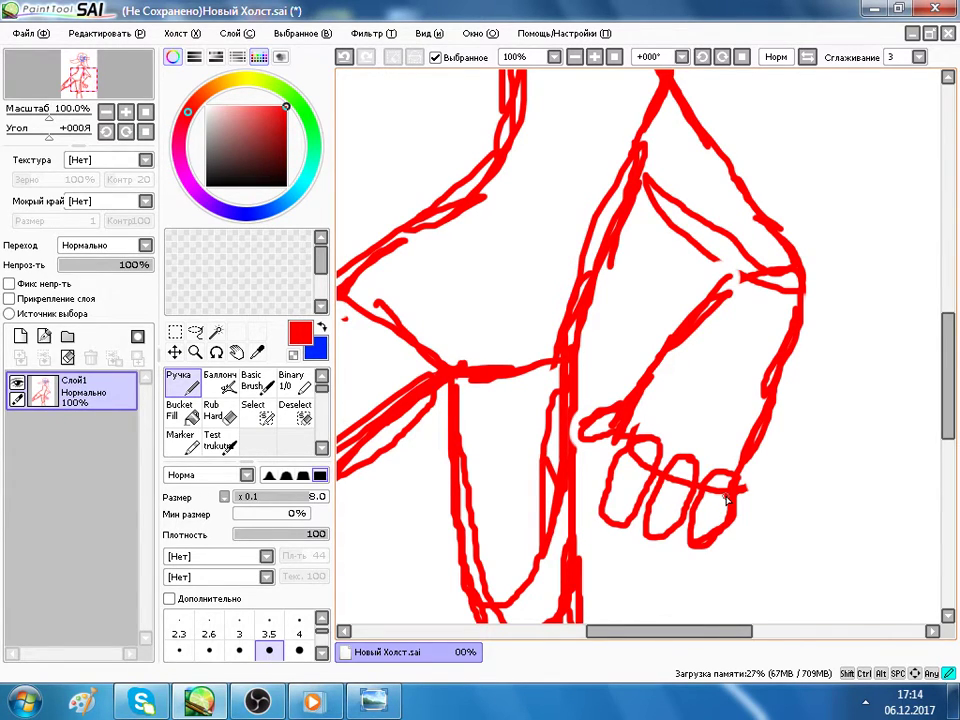
Sketch the left arm in red with an upper arm from the shoulder, a rounded elbow and a forearm reaching the canvas edge.
{"action": "scroll", "coordinate": [760, 228], "scroll_direction": "down", "scroll_amount": 1}
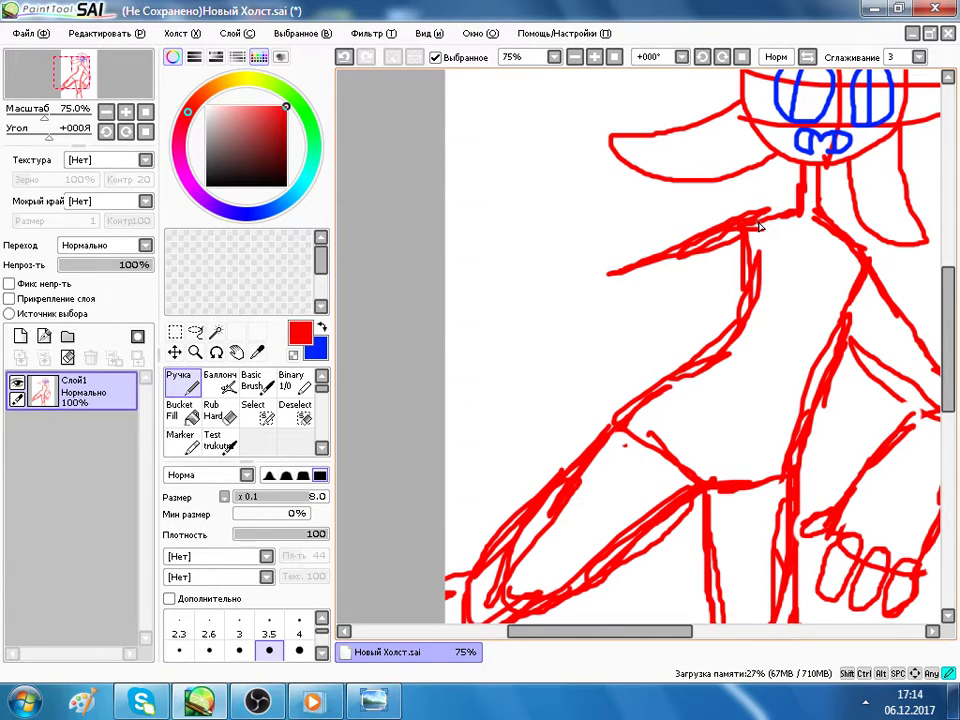
{"action": "left_click_drag", "start_coordinate": [745, 280], "coordinate": [595, 287]}
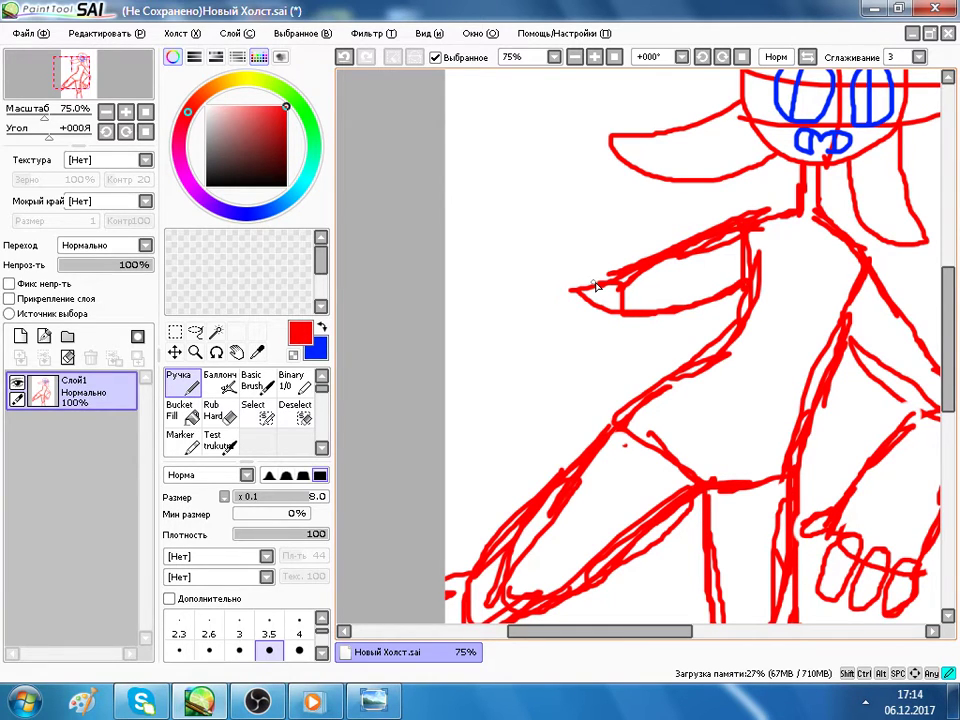
{"action": "scroll", "coordinate": [525, 406], "scroll_direction": "down", "scroll_amount": 1}
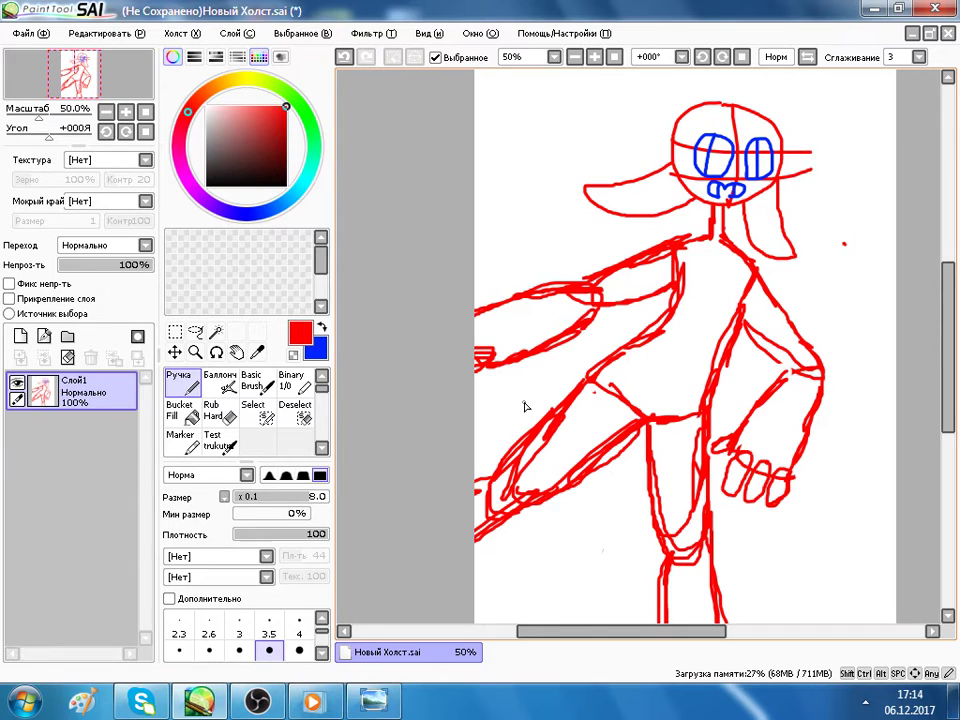
{"action": "scroll", "coordinate": [525, 406], "scroll_direction": "up", "scroll_amount": 1}
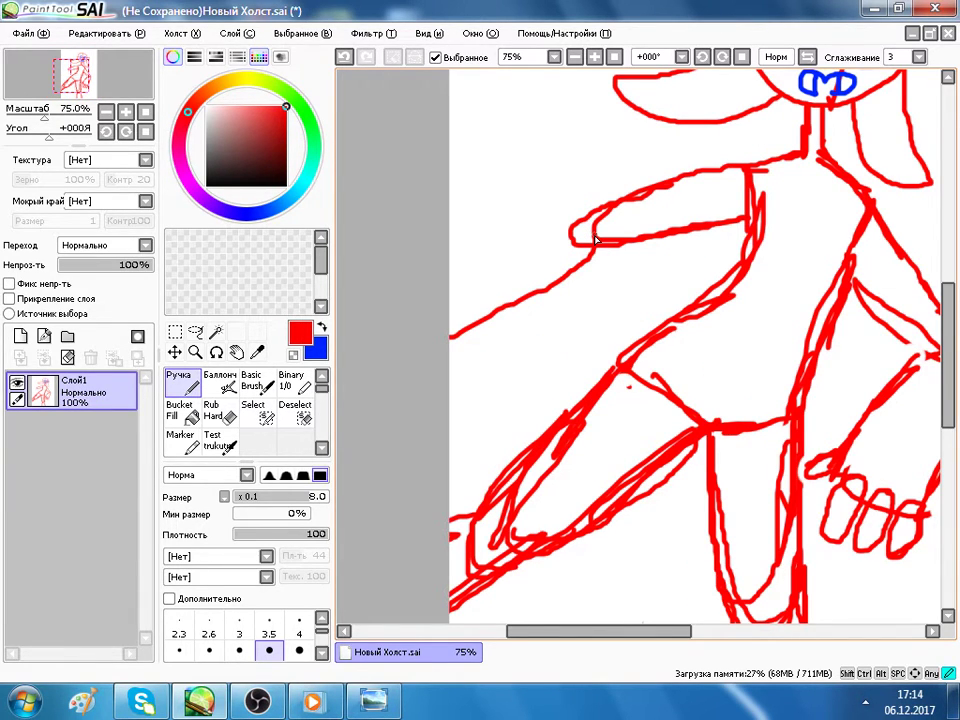
{"action": "scroll", "coordinate": [631, 322], "scroll_direction": "down", "scroll_amount": 2}
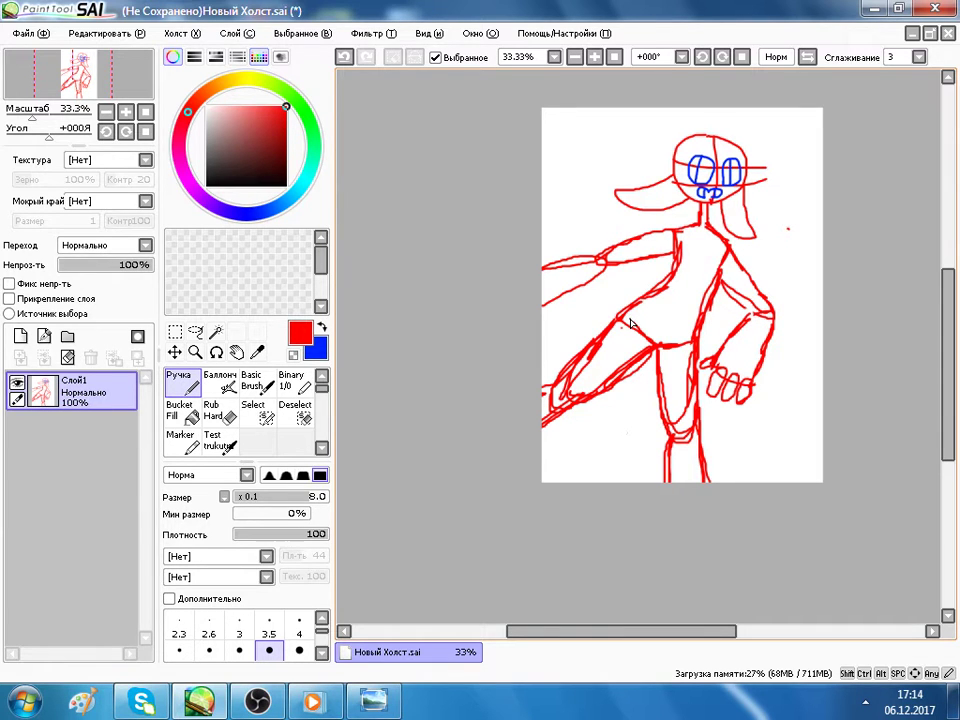
Bring up the reference picture пар.JPG, make its window taller, and sketch the hair in red around the head.
{"action": "left_click", "coordinate": [373, 700]}
{"action": "mouse_move", "coordinate": [277, 715]}
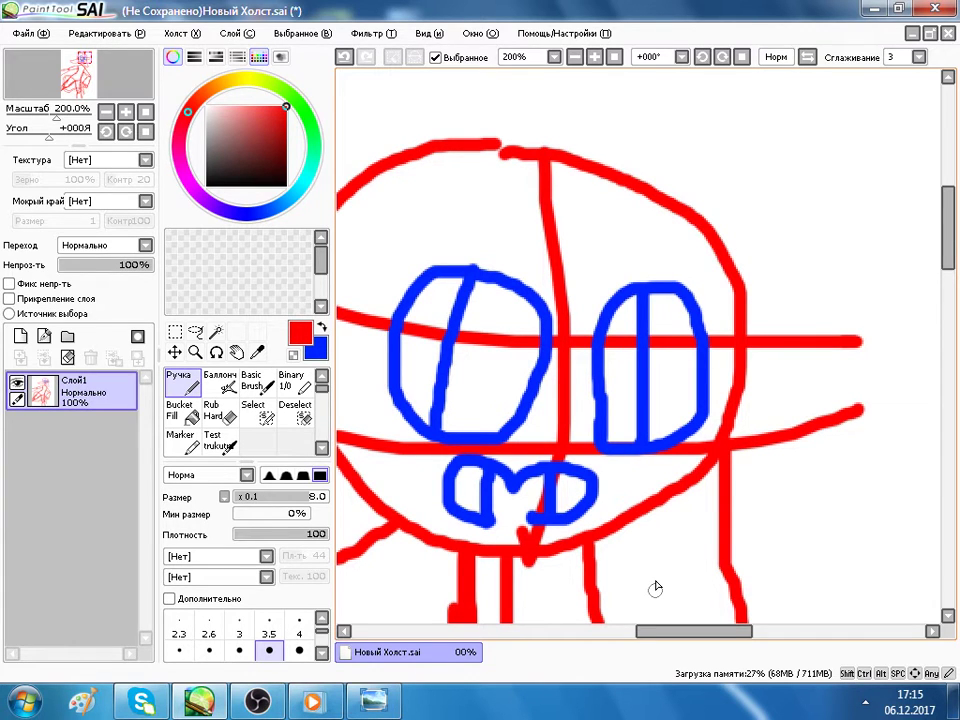
{"action": "double_click", "coordinate": [163, 6]}
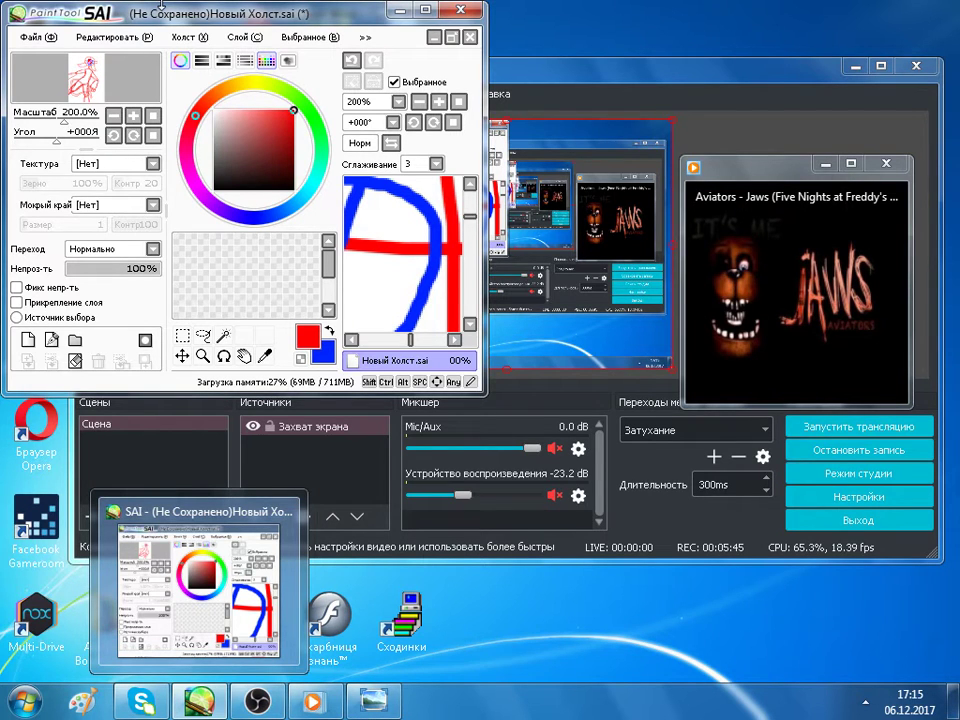
{"action": "double_click", "coordinate": [162, 8]}
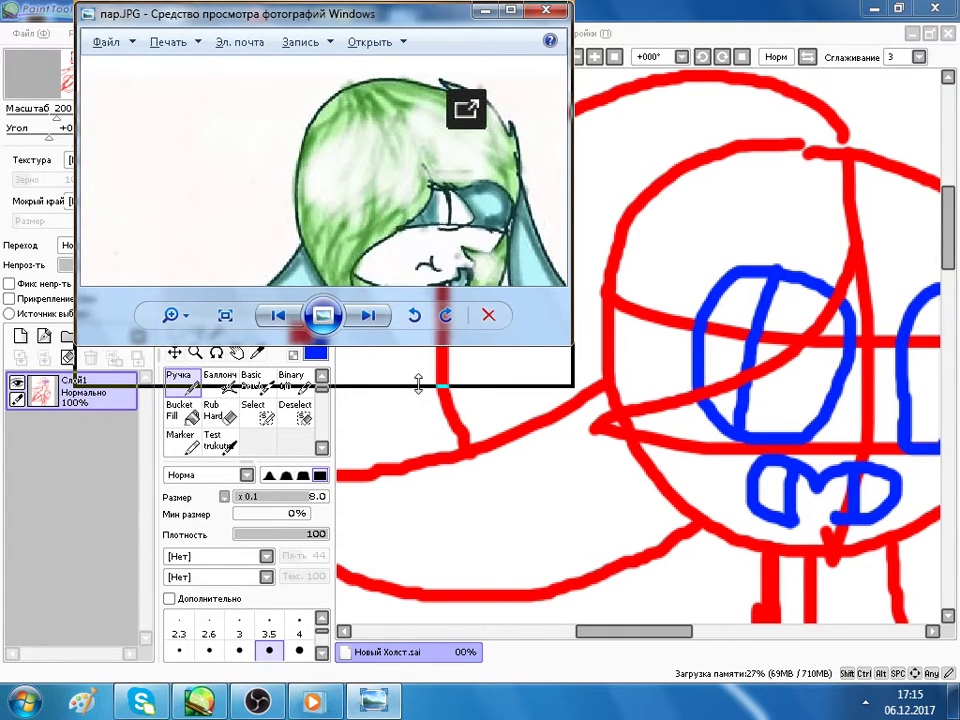
{"action": "left_click_drag", "start_coordinate": [418, 385], "coordinate": [418, 443]}
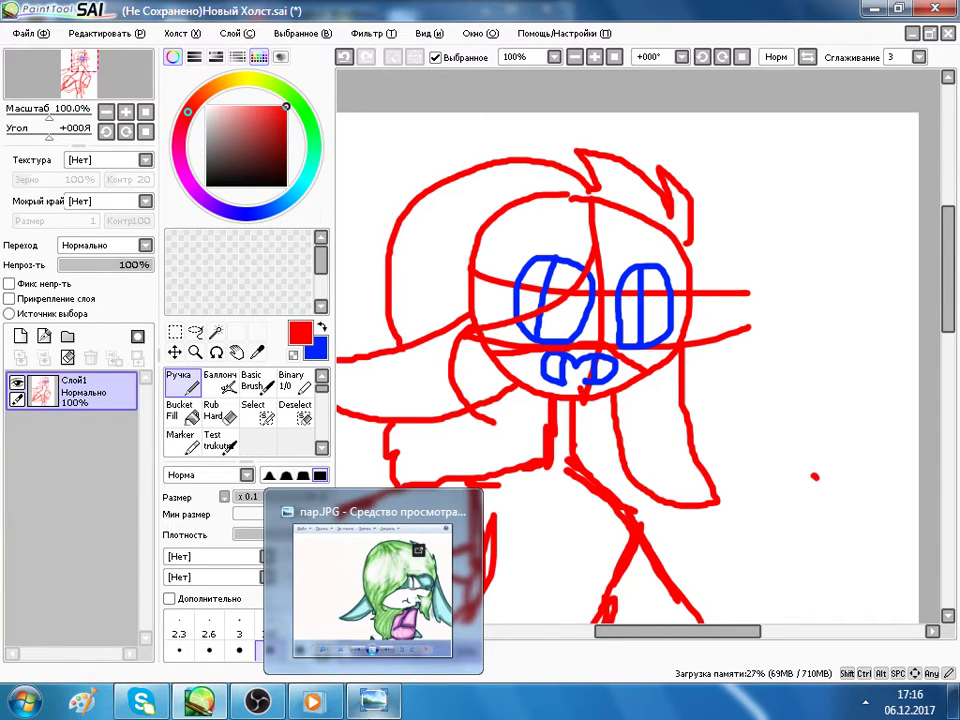
Sketch the shorts, sleeve cuff and long curving tail in red over the body, checking the reference picture пар.JPG.
{"action": "scroll", "coordinate": [454, 441], "scroll_direction": "down", "scroll_amount": 4}
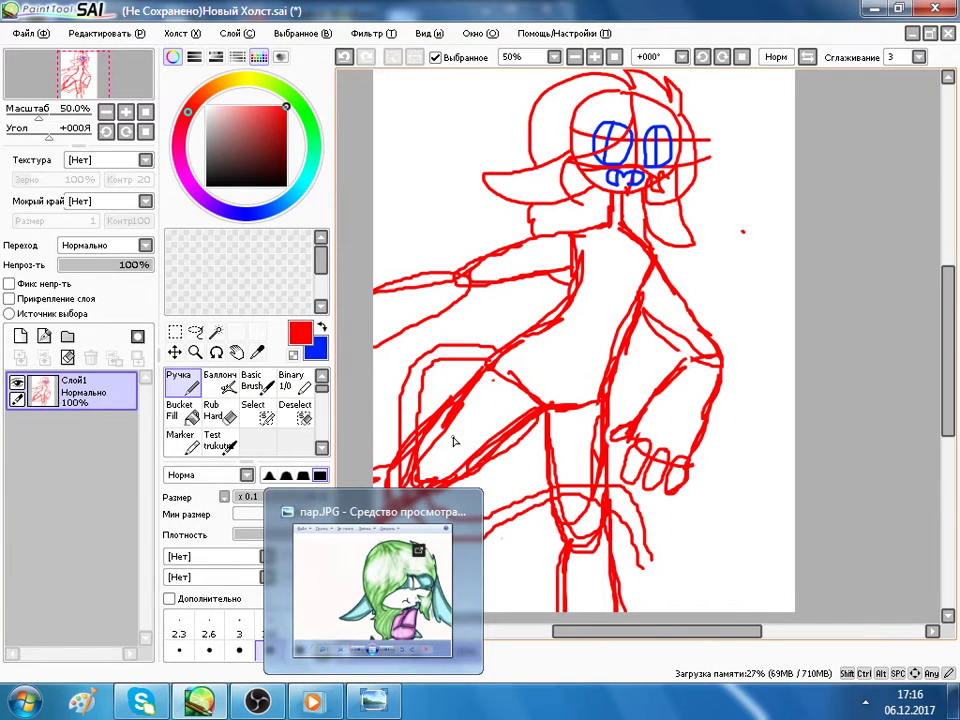
{"action": "scroll", "coordinate": [454, 441], "scroll_direction": "up", "scroll_amount": 6}
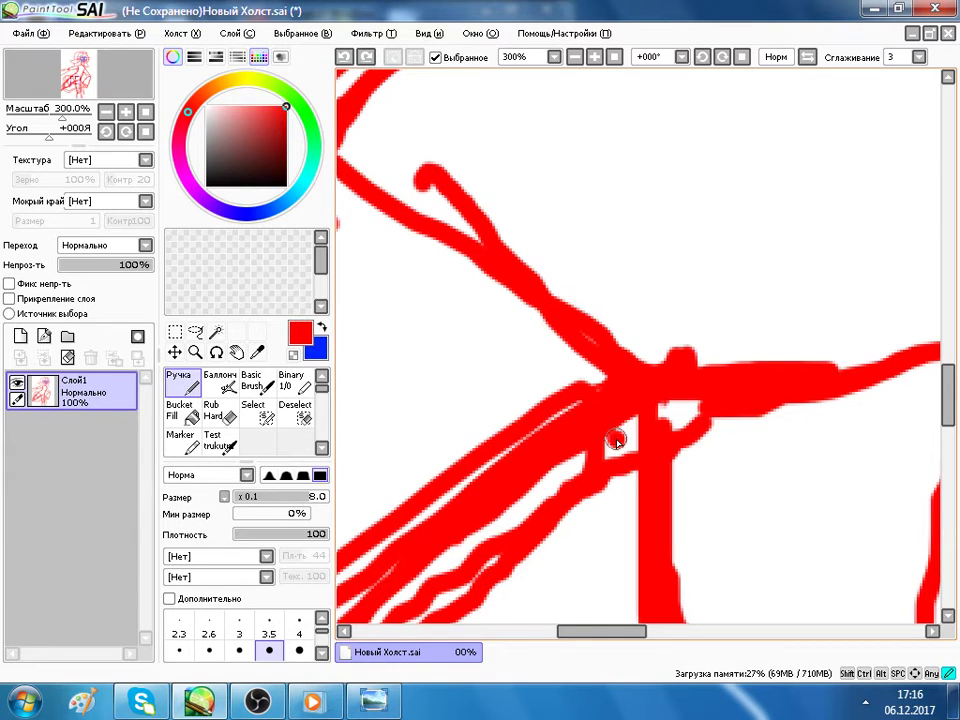
{"action": "scroll", "coordinate": [617, 441], "scroll_direction": "down", "scroll_amount": 6}
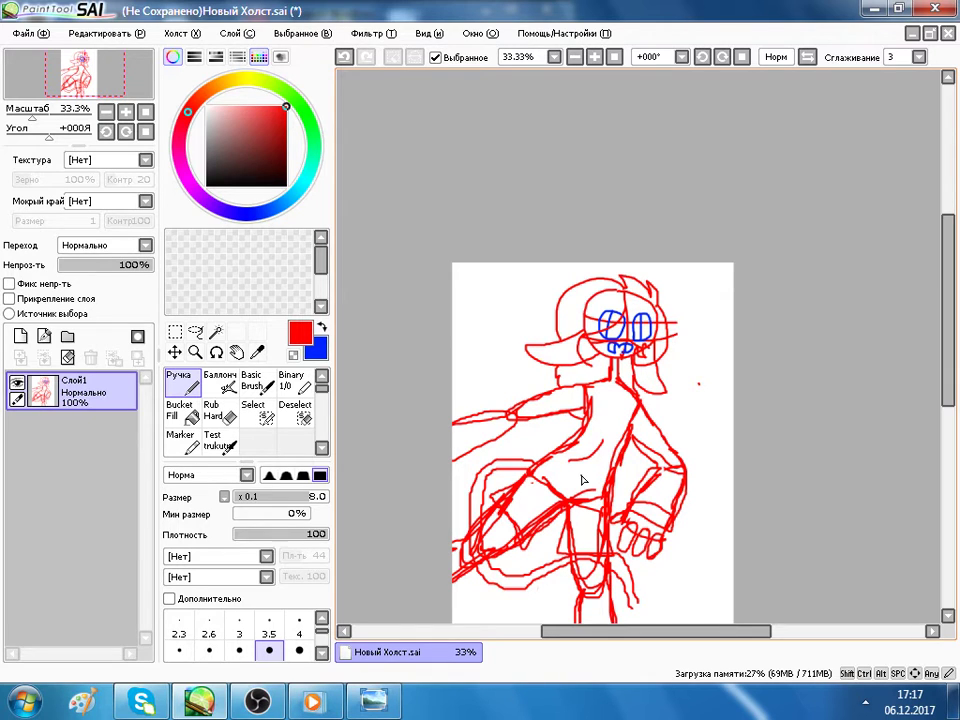
{"action": "left_click", "coordinate": [373, 700]}
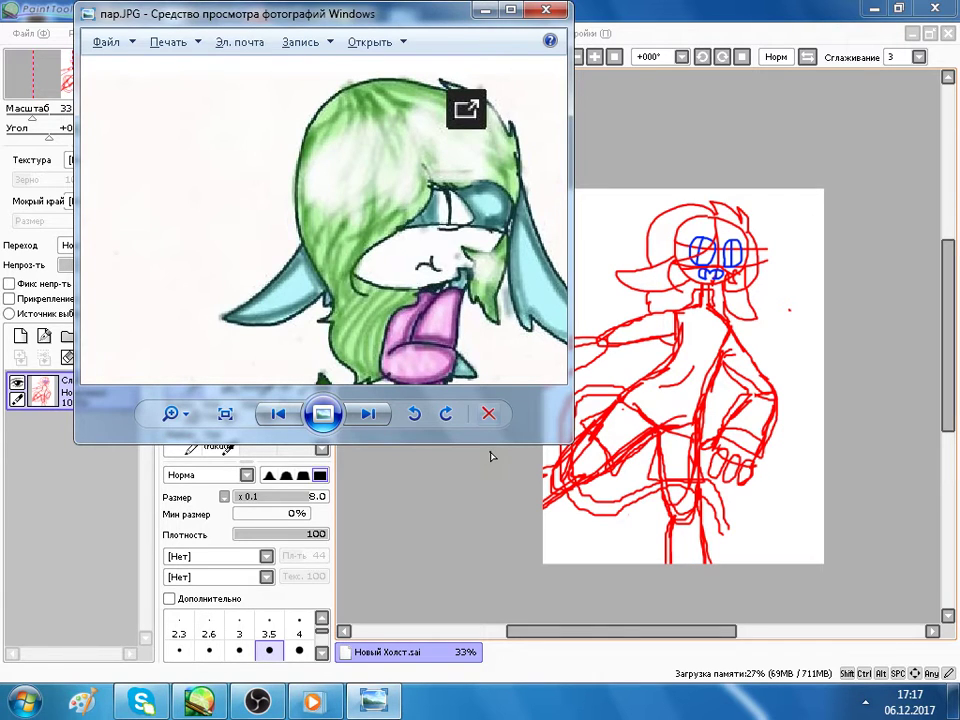
{"action": "left_click", "coordinate": [490, 456]}
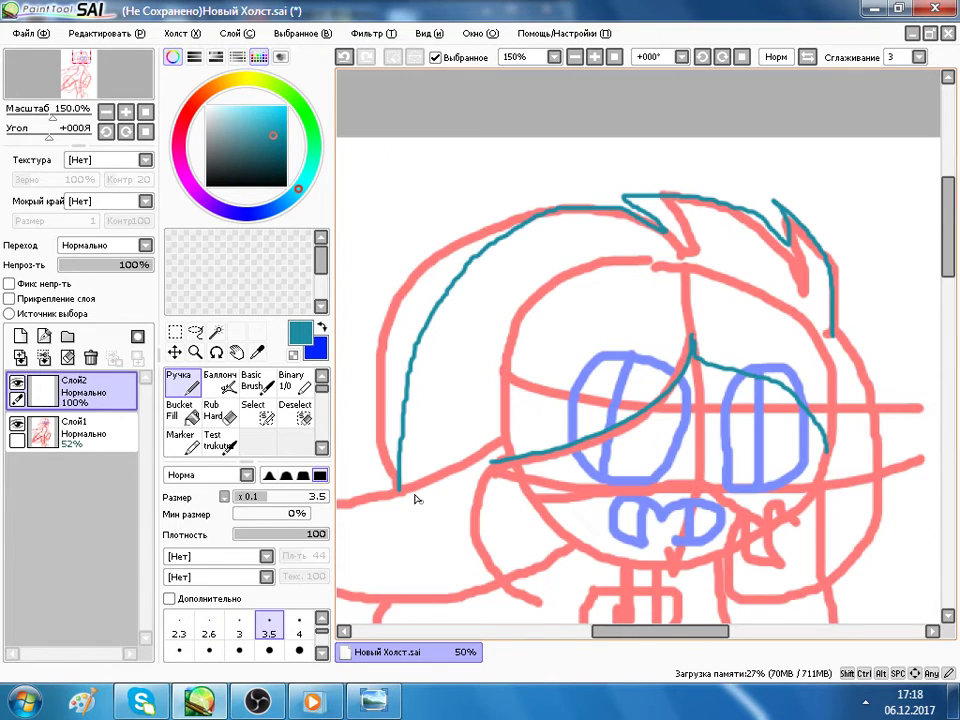
Trace the hair, left ear, face contour and mouth in teal with the size 3.5 pen on Слой2 above the faded sketch.
{"action": "left_click_drag", "start_coordinate": [632, 632], "coordinate": [628, 634]}
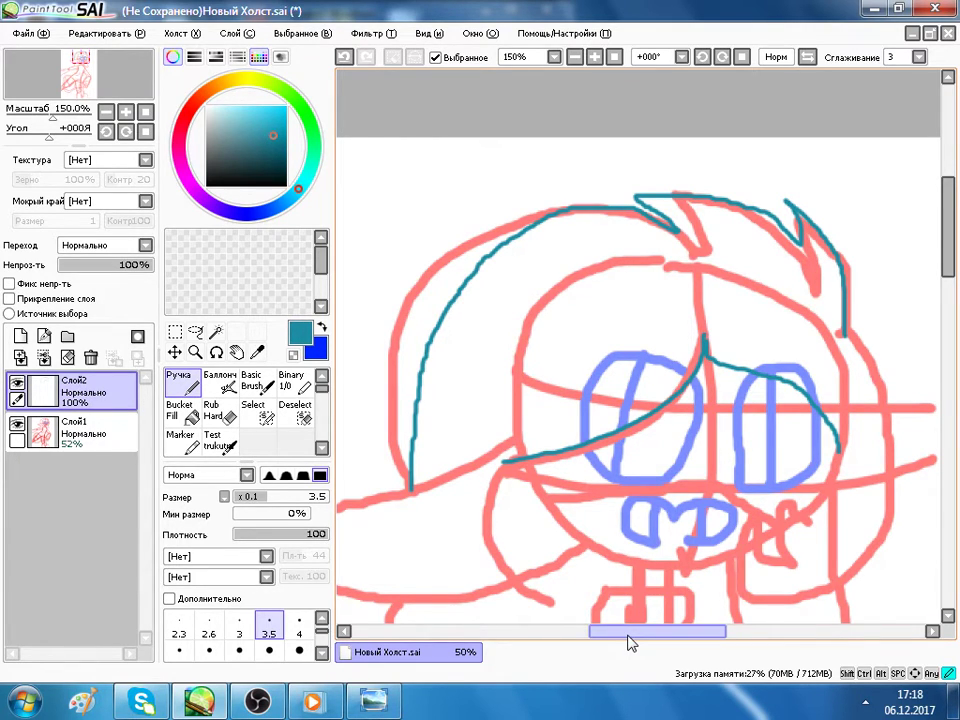
{"action": "scroll", "coordinate": [442, 294], "scroll_direction": "up", "scroll_amount": 1}
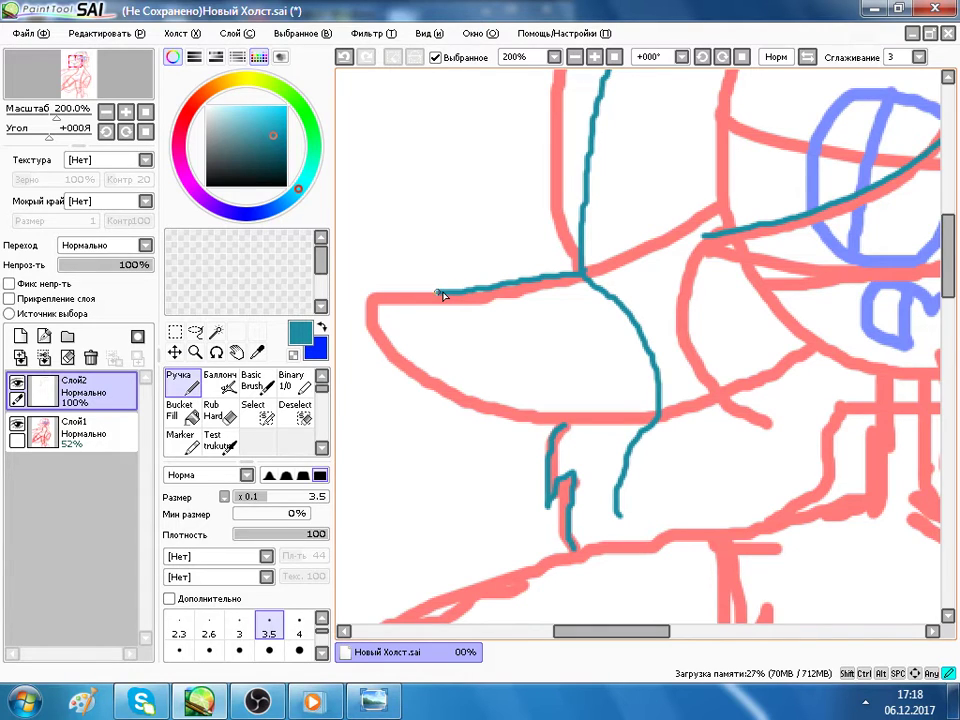
{"action": "scroll", "coordinate": [947, 222], "scroll_direction": "up", "scroll_amount": 3}
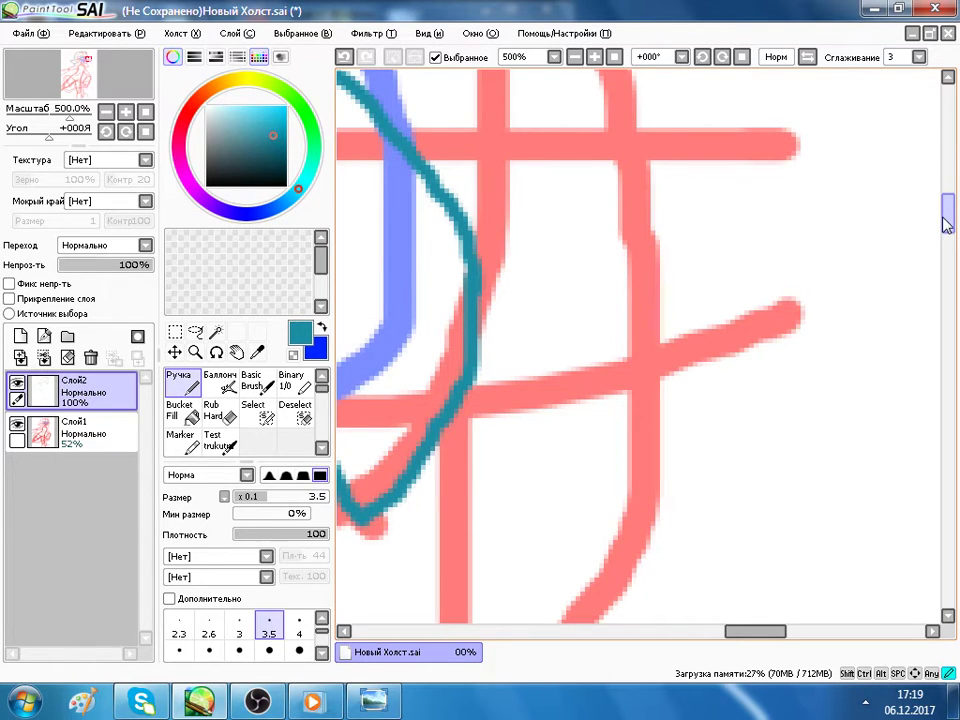
{"action": "scroll", "coordinate": [946, 224], "scroll_direction": "down", "scroll_amount": 3}
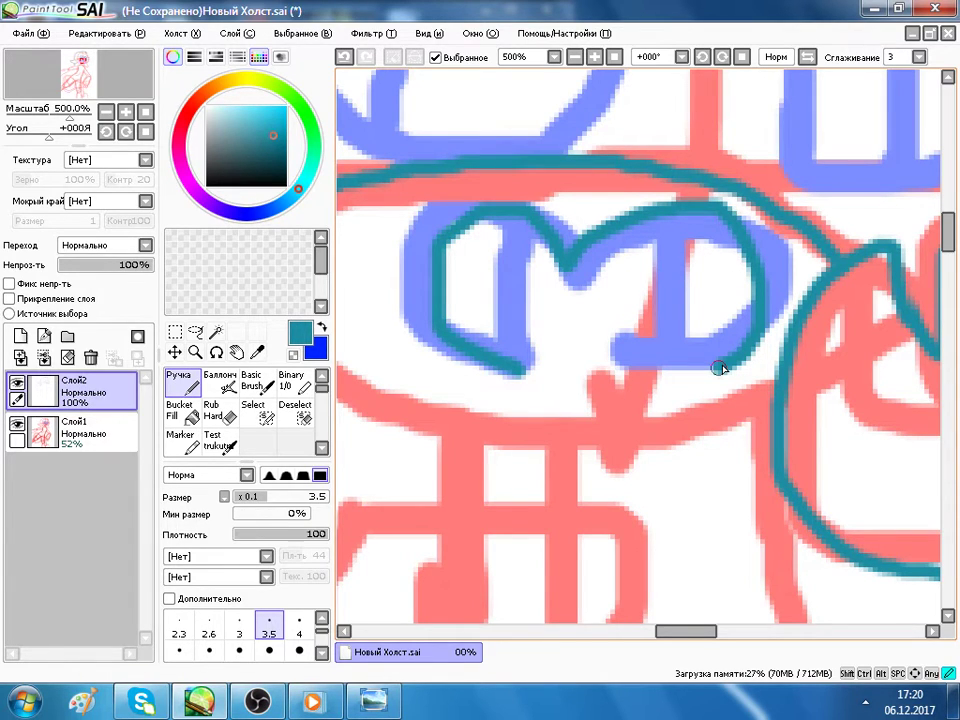
Trace the sweater in teal, including the right sleeve with its cuff, the left sleeve, torso sides, fold line and hem.
{"action": "left_click_drag", "start_coordinate": [340, 355], "coordinate": [797, 410]}
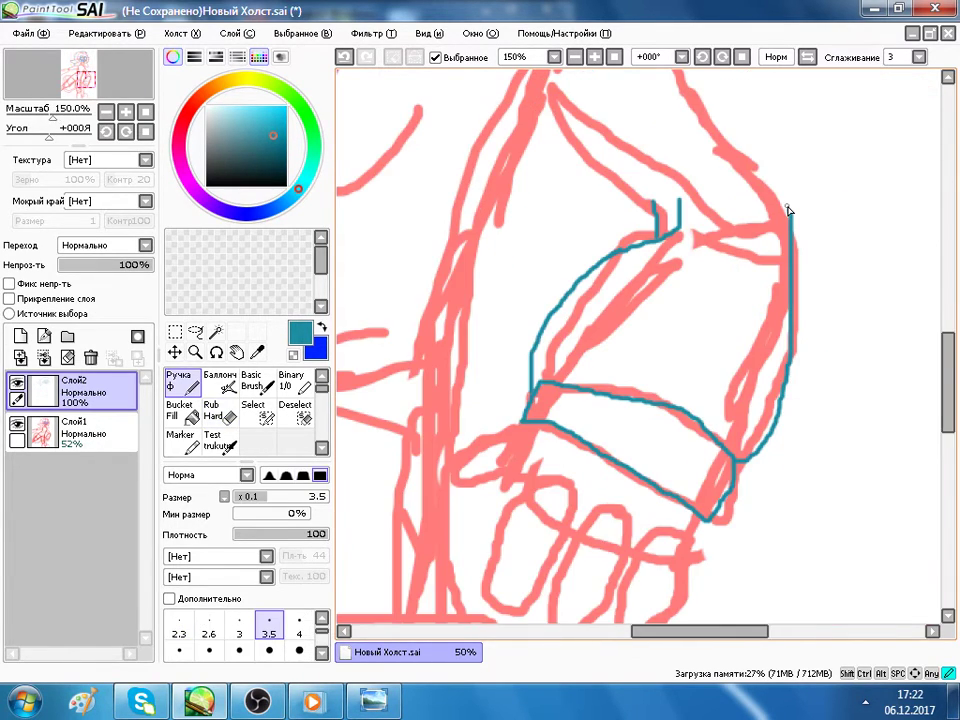
{"action": "left_click_drag", "start_coordinate": [789, 209], "coordinate": [781, 194]}
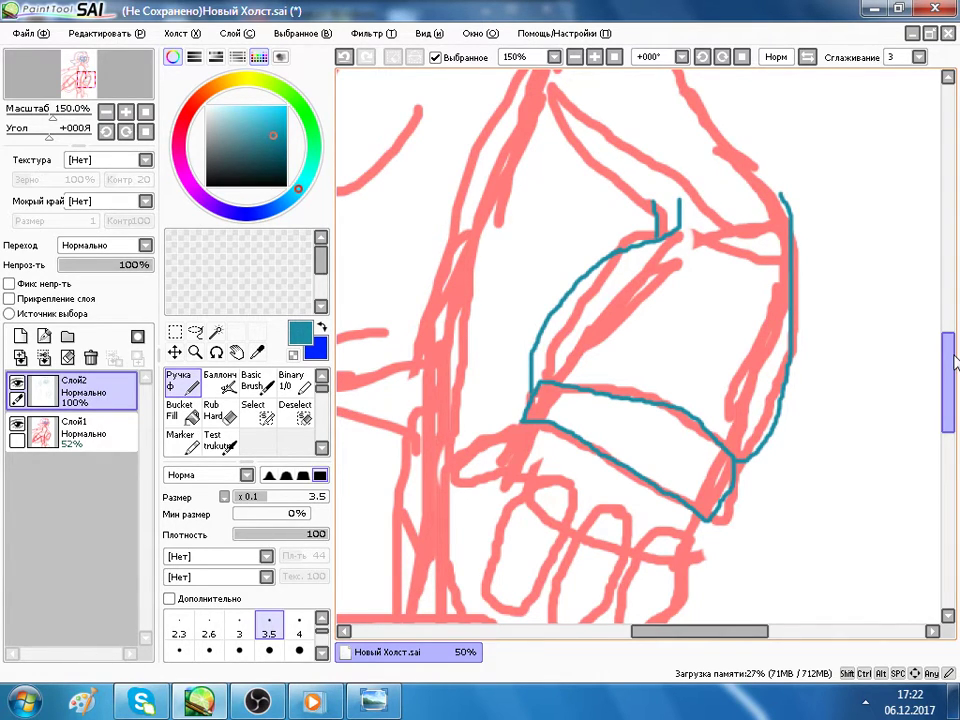
{"action": "scroll", "coordinate": [517, 236], "scroll_direction": "up", "scroll_amount": 2}
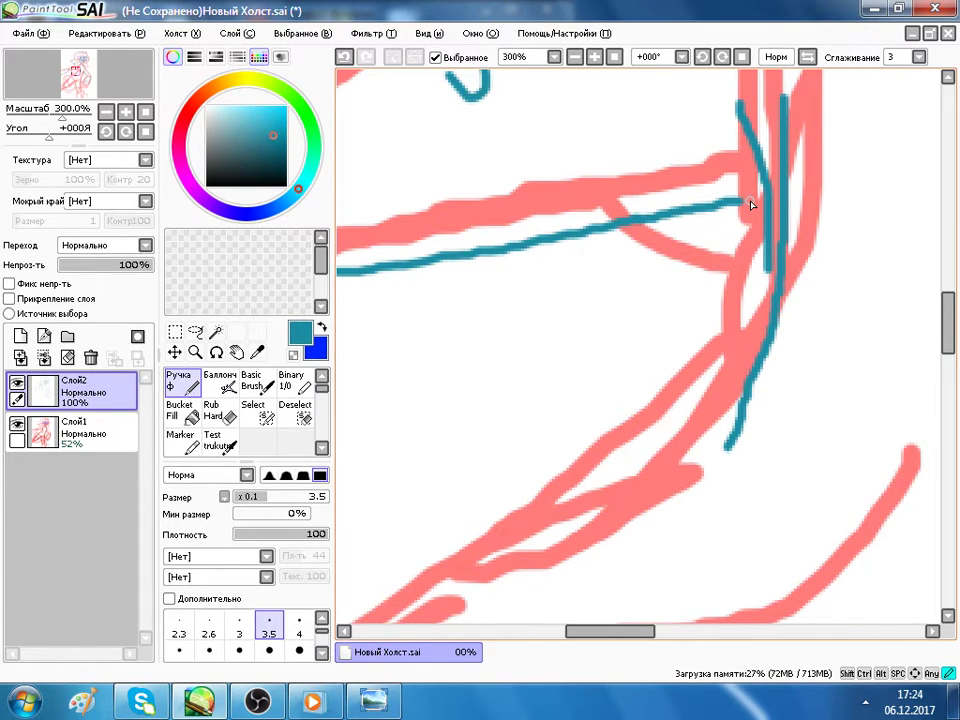
{"action": "scroll", "coordinate": [825, 476], "scroll_direction": "down", "scroll_amount": 2}
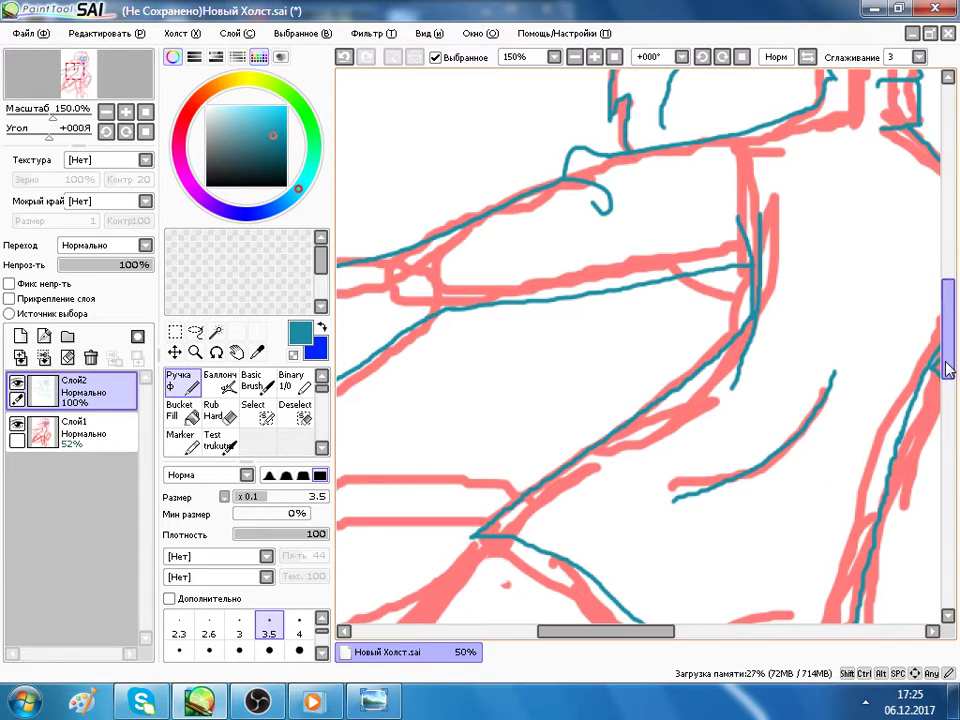
{"action": "left_click_drag", "start_coordinate": [946, 350], "coordinate": [948, 395]}
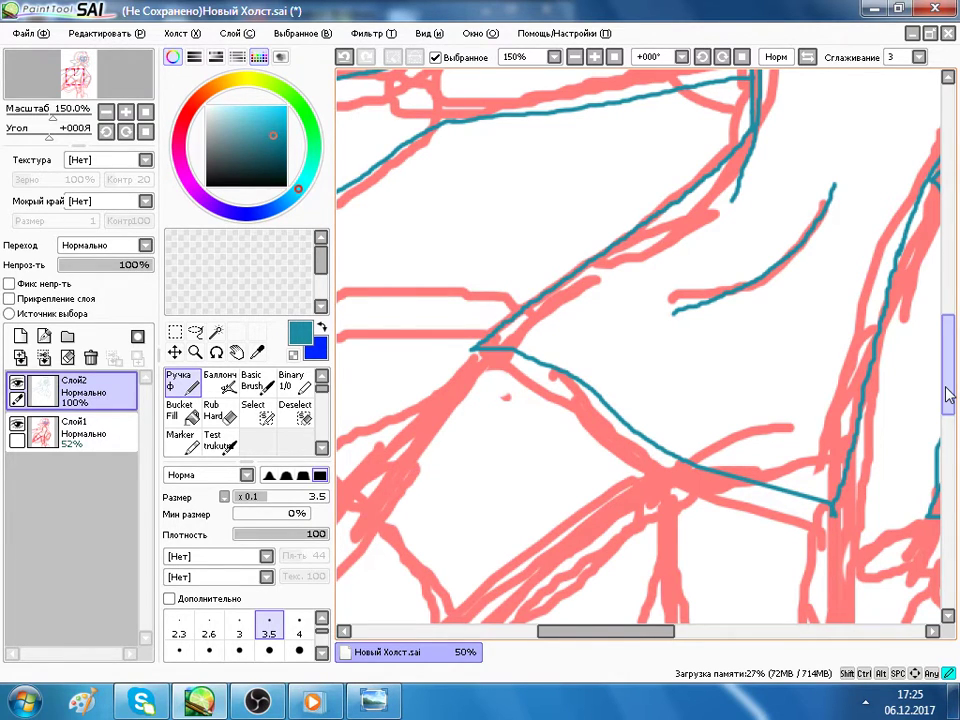
Outline the right hand in teal as a rounded fist below the cuff and add short lines separating the fingers.
{"action": "left_click_drag", "start_coordinate": [924, 477], "coordinate": [812, 327]}
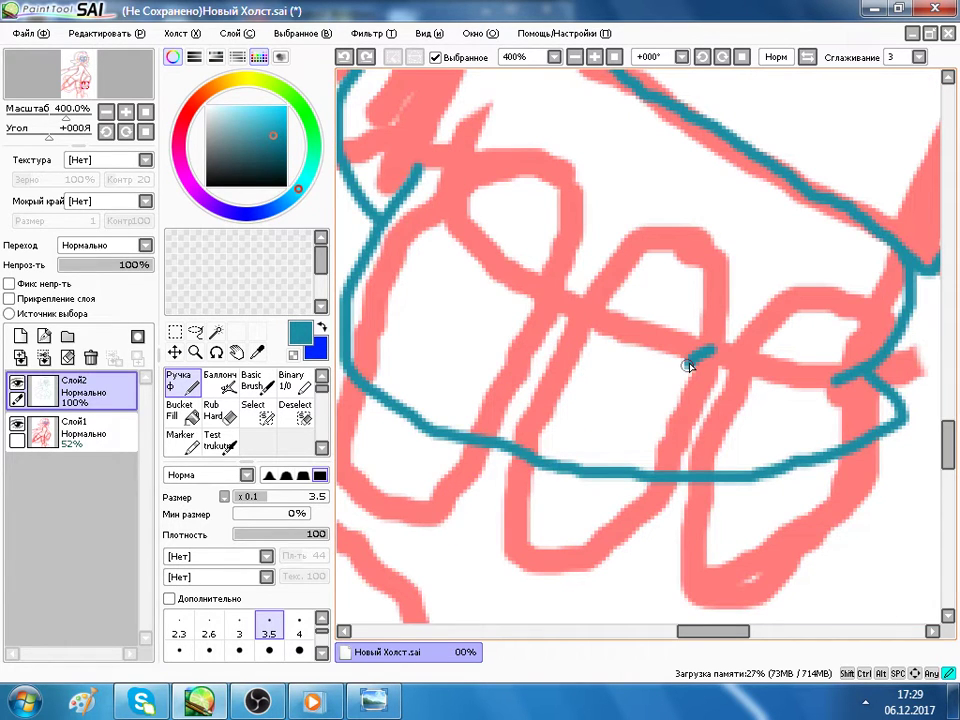
{"action": "left_click_drag", "start_coordinate": [522, 272], "coordinate": [484, 400]}
{"action": "scroll", "coordinate": [531, 395], "scroll_direction": "down", "scroll_amount": 2}
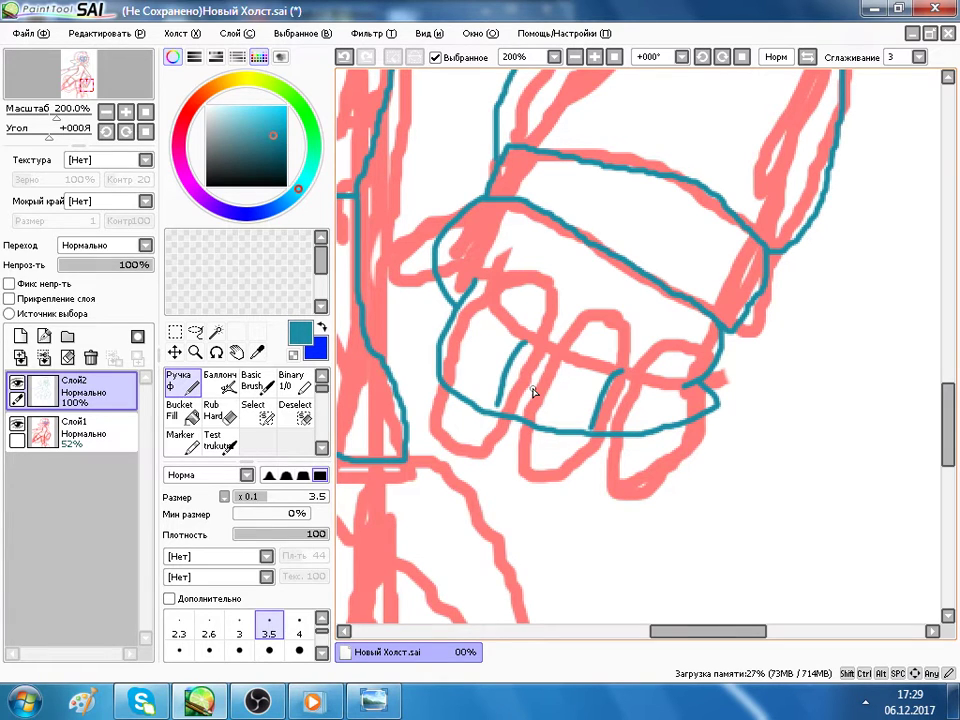
Shade the upper edges of the left leg in dark teal with the size 30 pen on Слой3, within the selection.
{"action": "scroll", "coordinate": [533, 392], "scroll_direction": "down", "scroll_amount": 4}
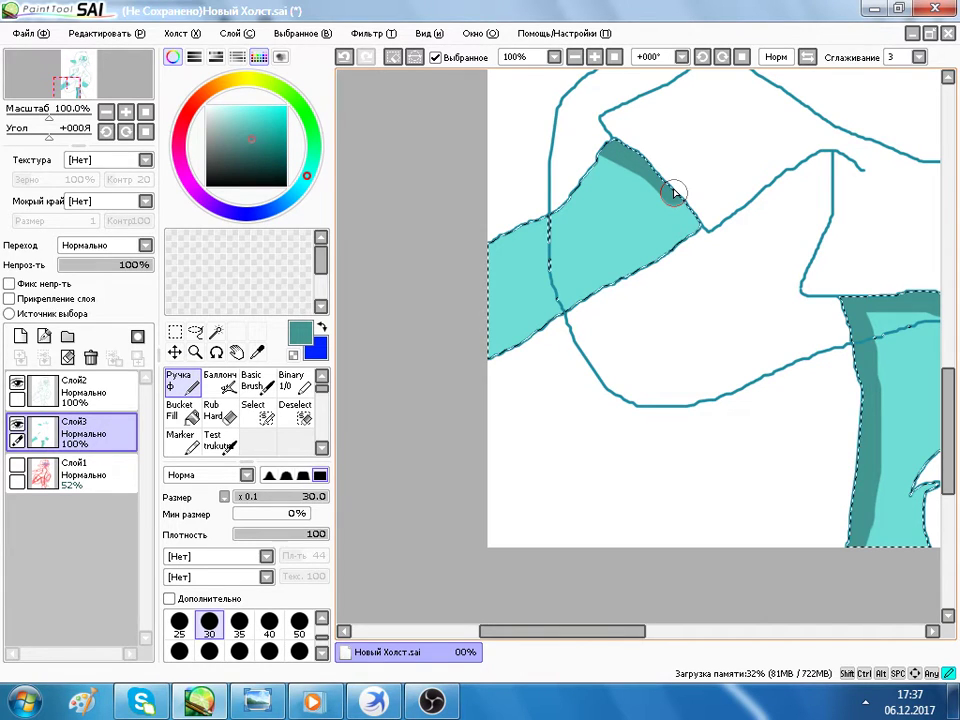
{"action": "left_click_drag", "start_coordinate": [674, 192], "coordinate": [680, 232]}
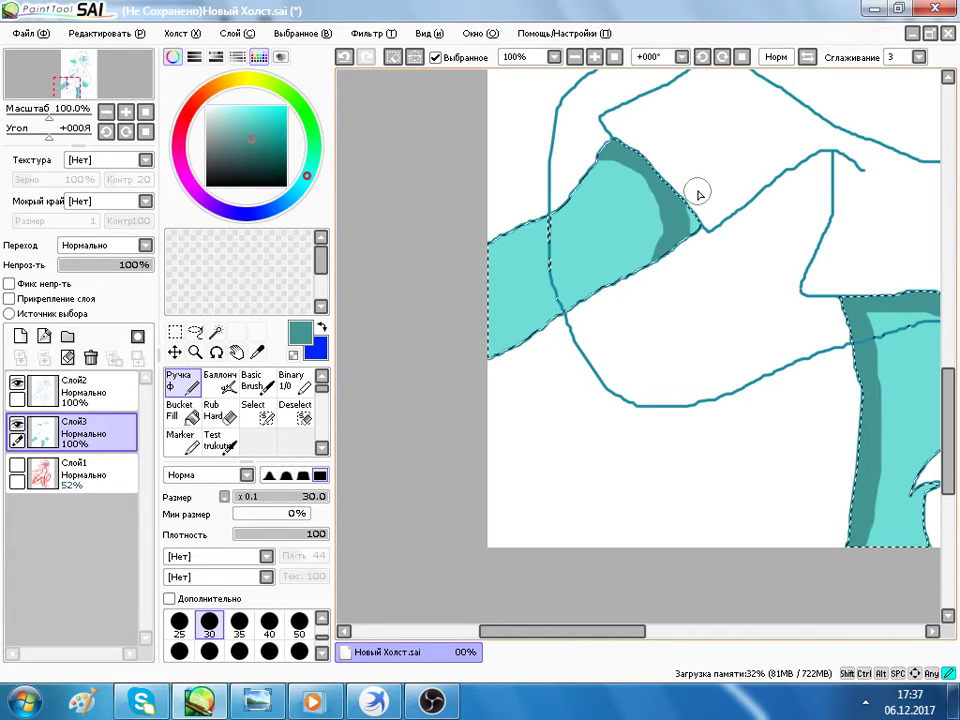
{"action": "left_click_drag", "start_coordinate": [610, 158], "coordinate": [565, 206]}
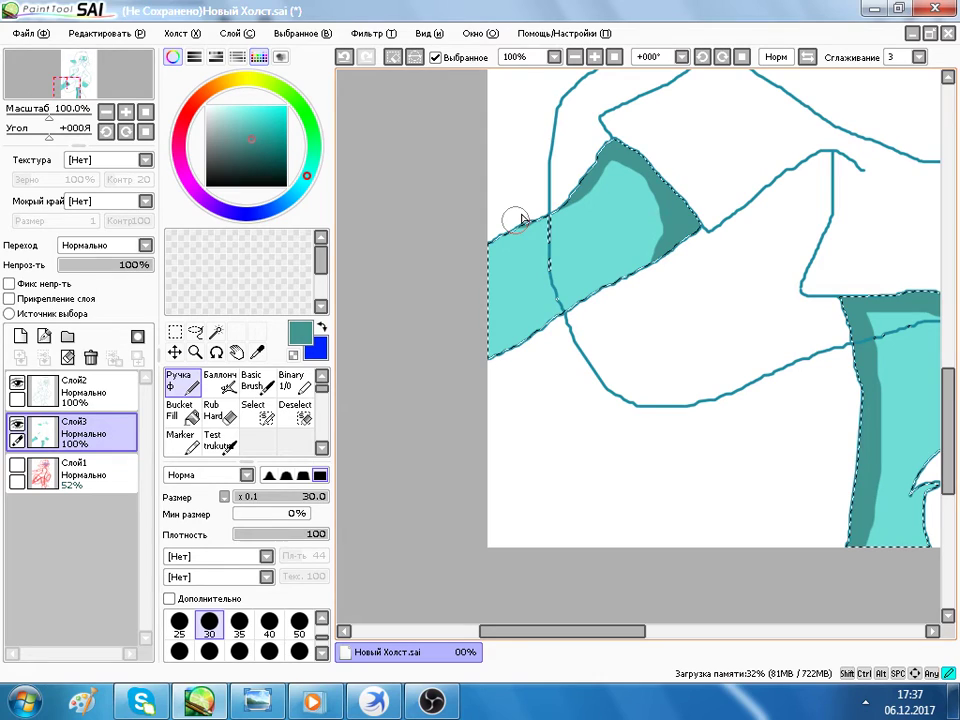
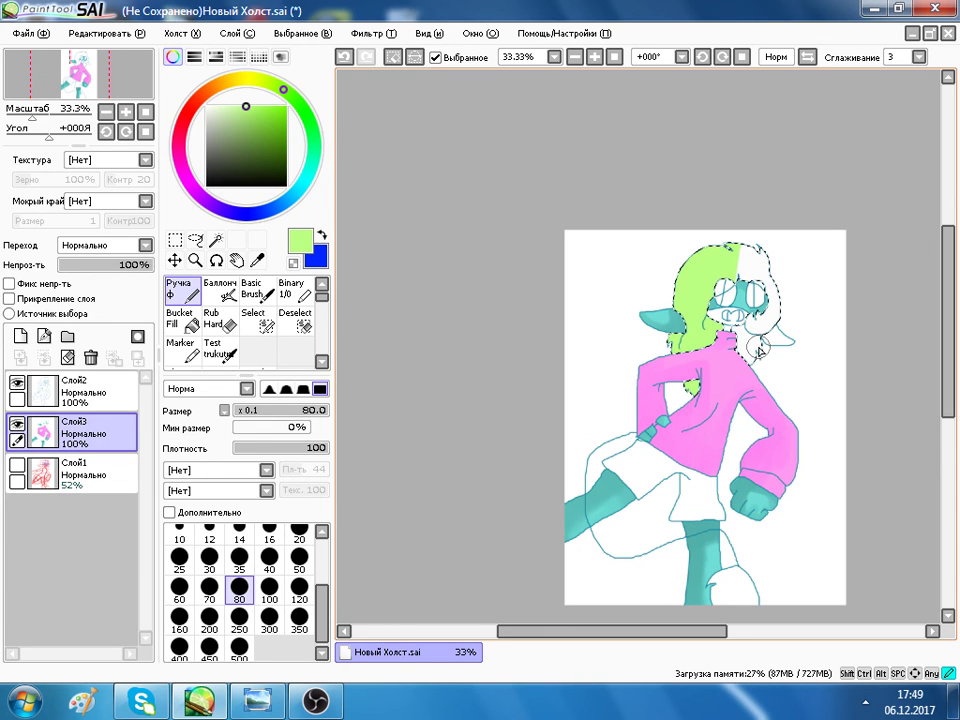
Paint the rest of the selected hair light green on Слой3 with the size 80 pen.
{"action": "scroll", "coordinate": [694, 285], "scroll_direction": "up", "scroll_amount": 4}
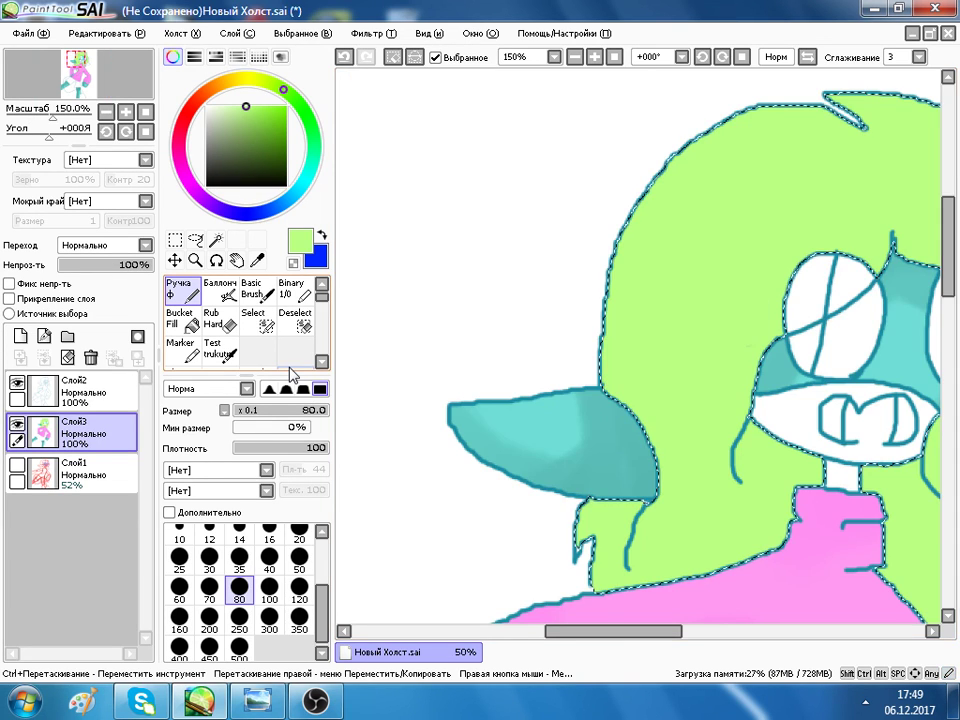